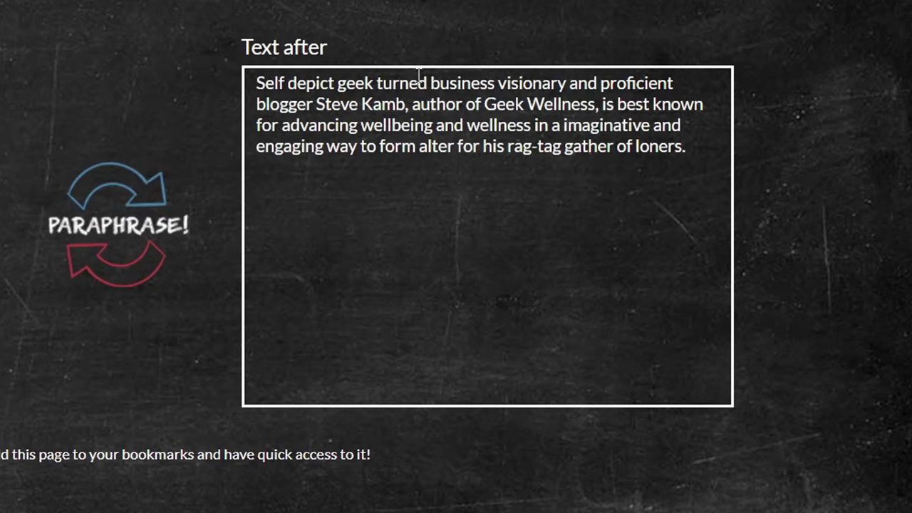
left_click(619, 162)
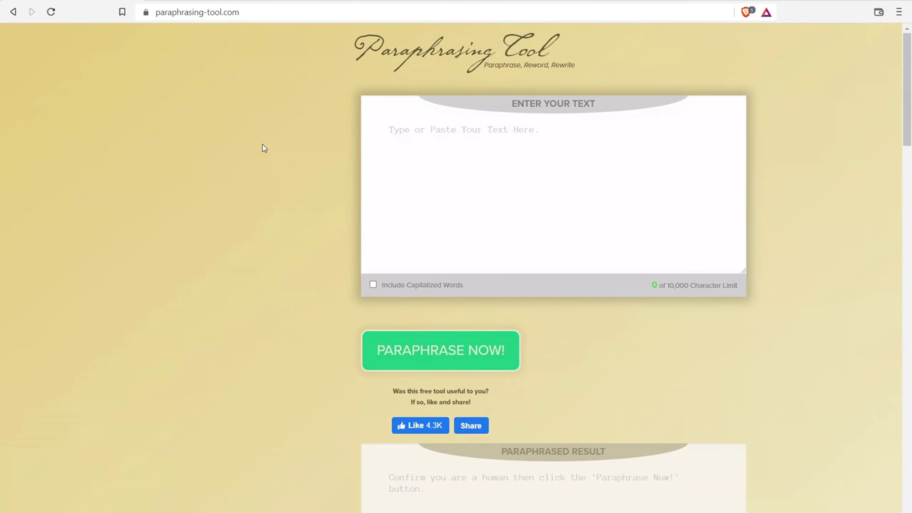
Paste the copied blogger description into paraphrasing-tool.com, paraphrase it and align the captcha puzzle pieces
scroll(378, 338, "down", 3)
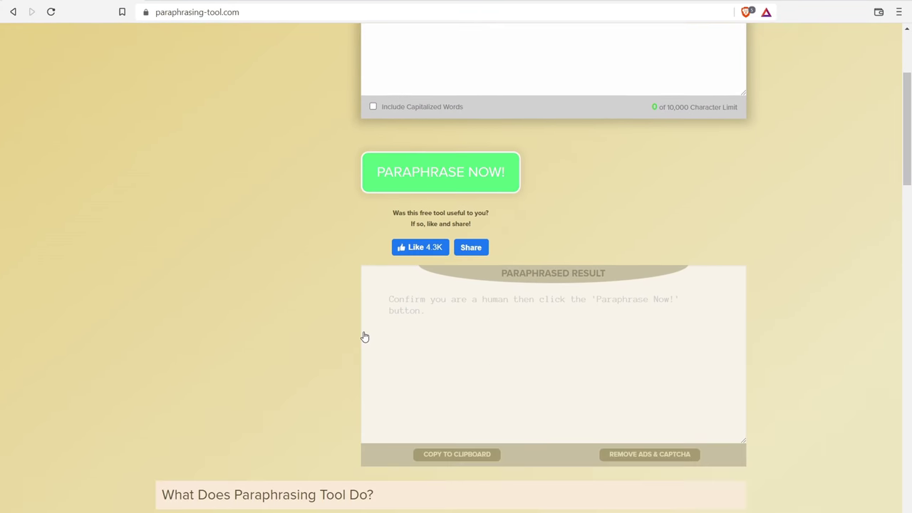
scroll(363, 332, "up", 3)
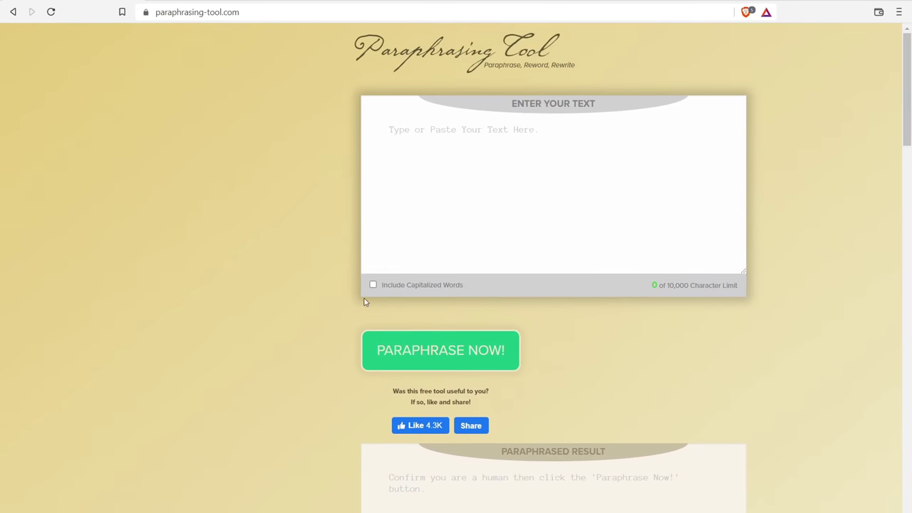
right_click(401, 134)
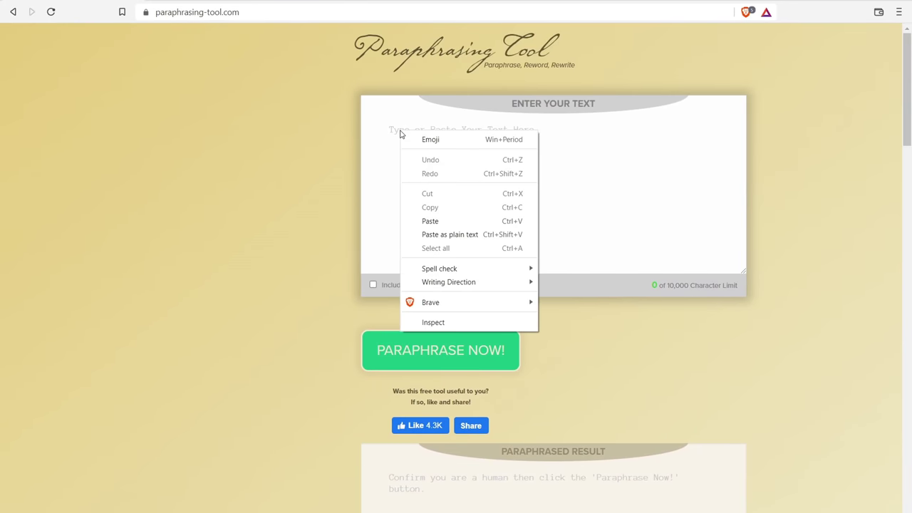
left_click(436, 221)
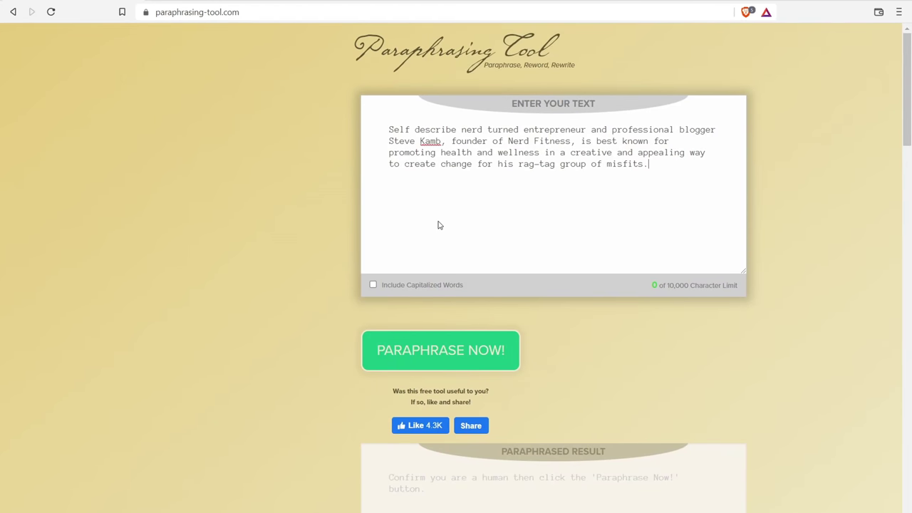
left_click(432, 360)
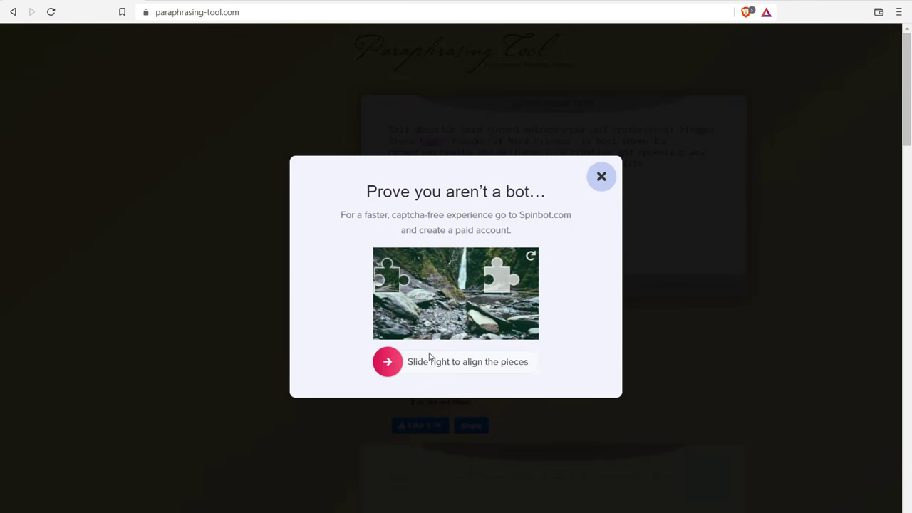
left_click_drag(387, 362, 503, 363)
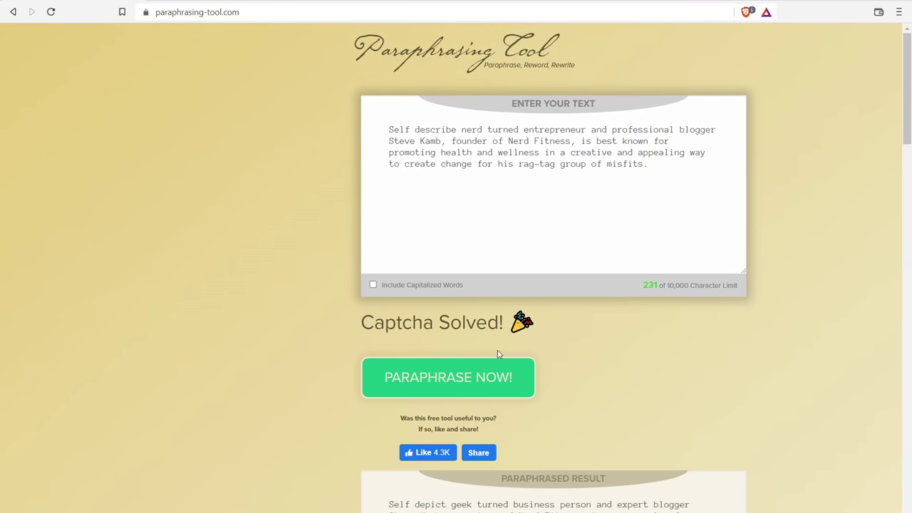
Compare the wording of the paraphrased result with the original text, phrase by phrase
scroll(274, 358, "down", 3)
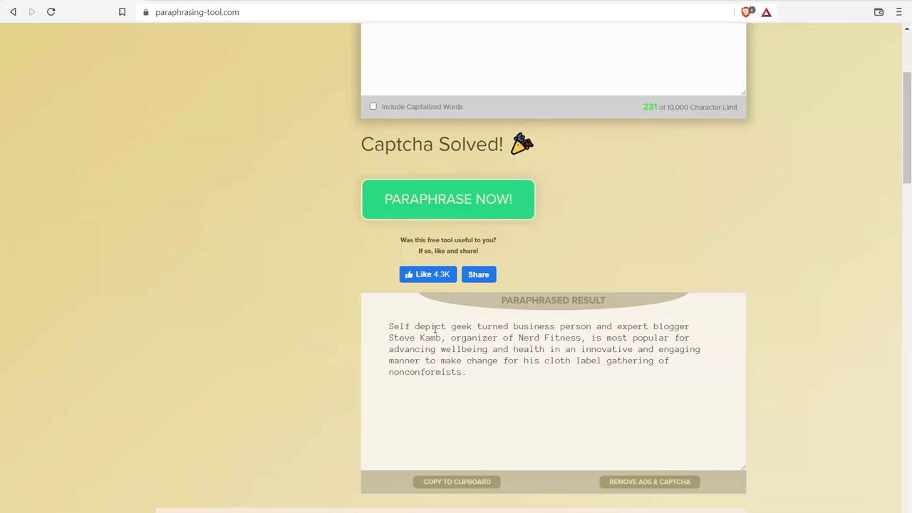
left_click_drag(459, 335, 548, 337)
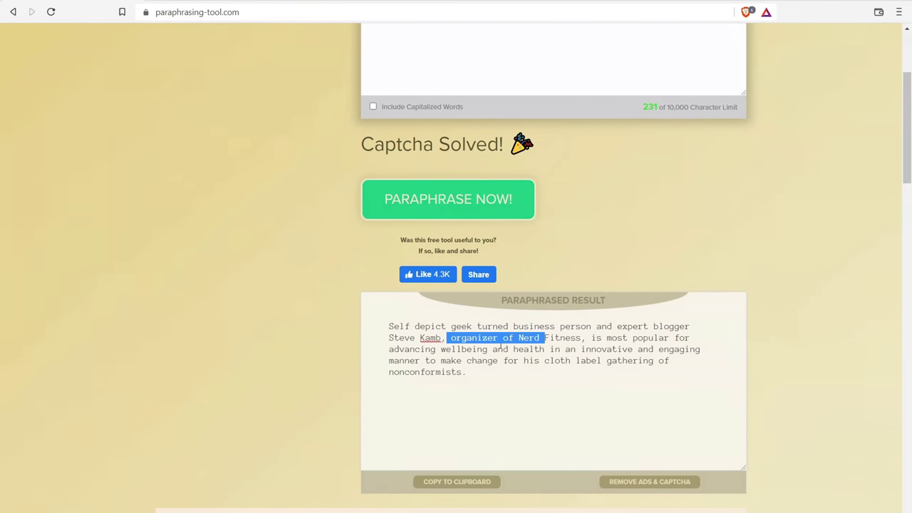
left_click_drag(566, 350, 618, 342)
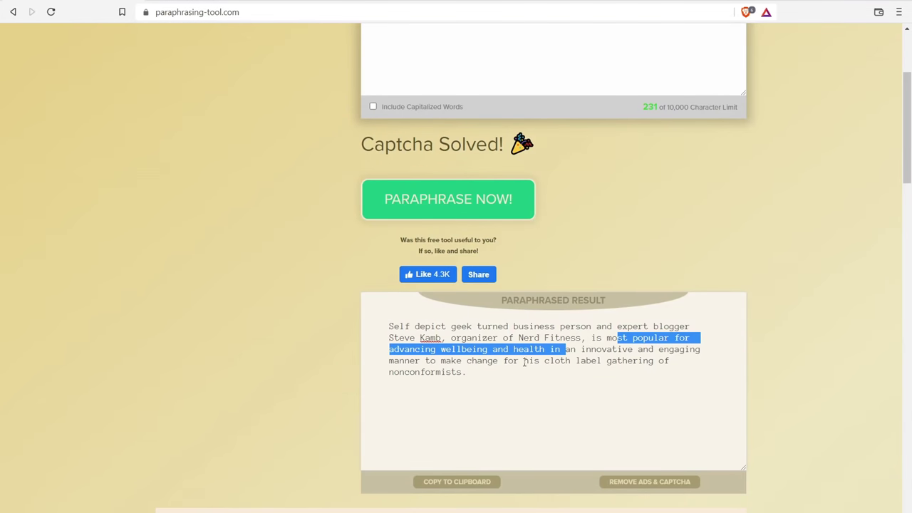
left_click_drag(542, 361, 690, 369)
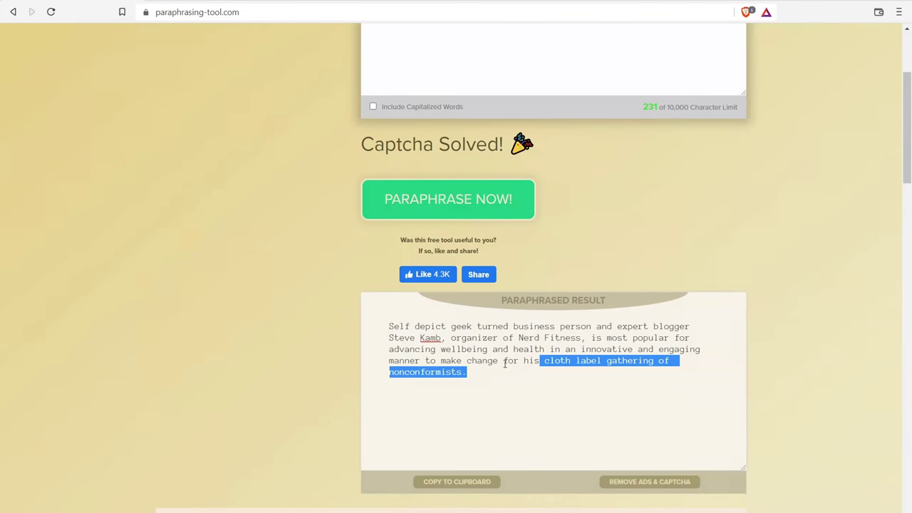
left_click(549, 361)
left_click_drag(536, 361, 649, 368)
scroll(568, 352, "up", 3)
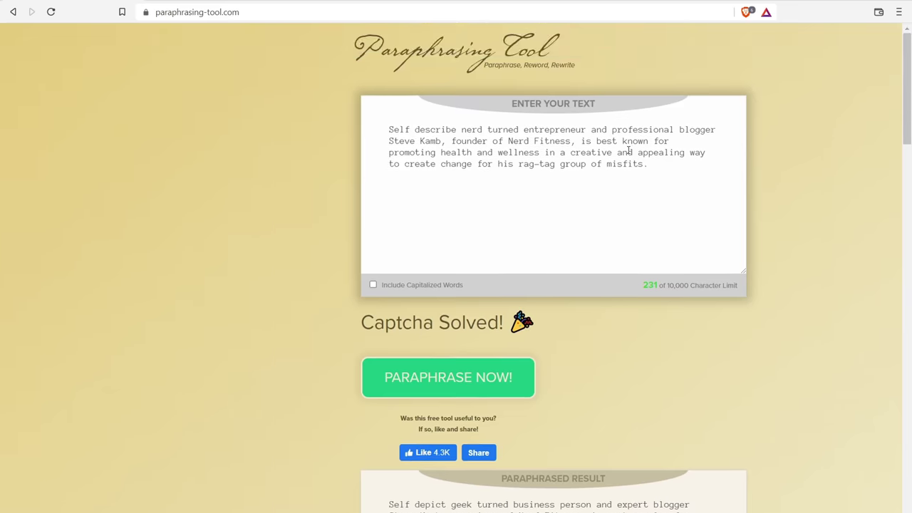
left_click_drag(634, 152, 697, 149)
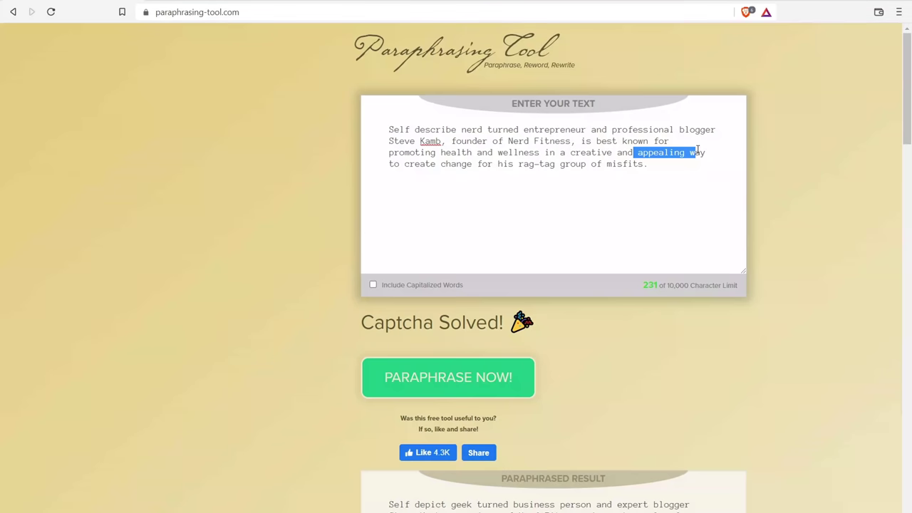
scroll(581, 238, "down", 3)
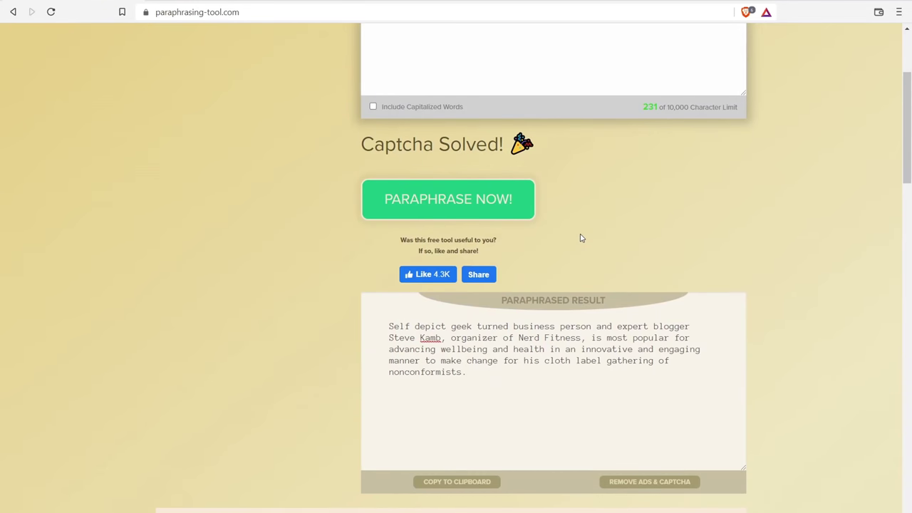
left_click_drag(525, 373, 373, 306)
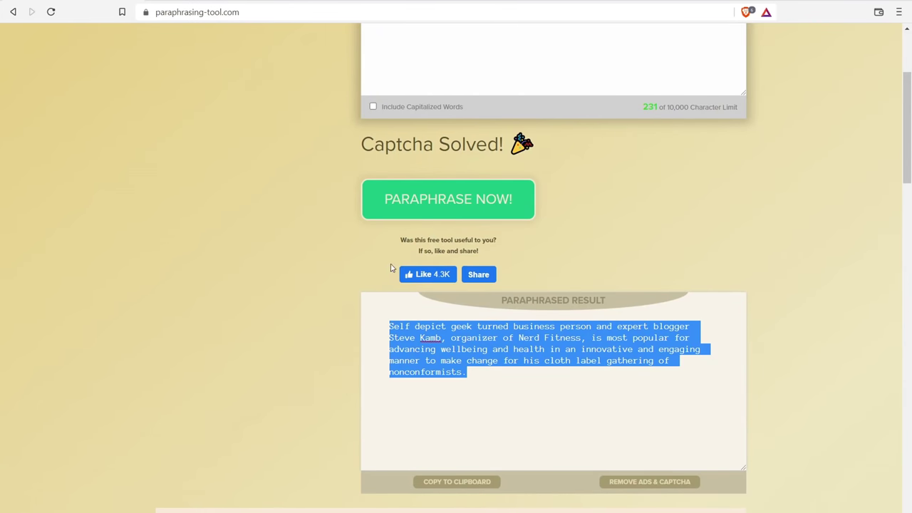
scroll(625, 249, "up", 3)
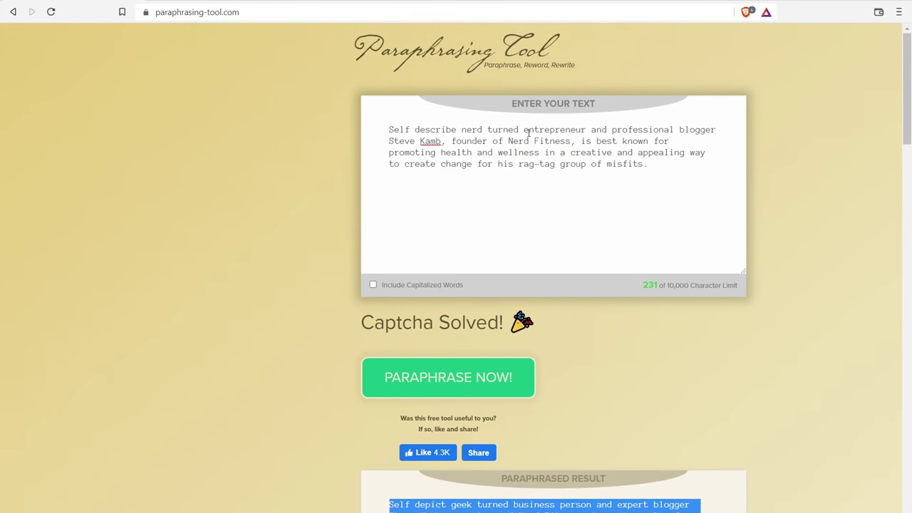
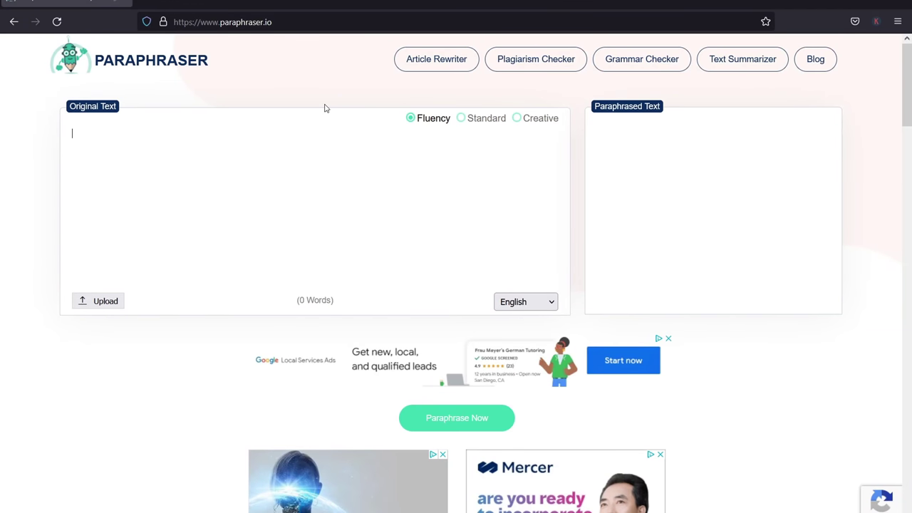
On paraphraser.io, paste the copied blogger description as the original text and paraphrase it in English with Fluency mode
right_click(106, 125)
left_click(135, 214)
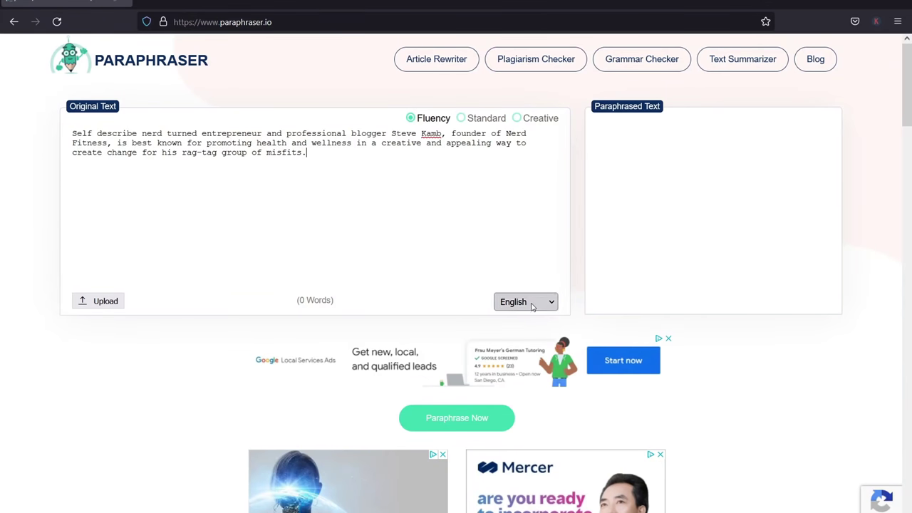
left_click(450, 424)
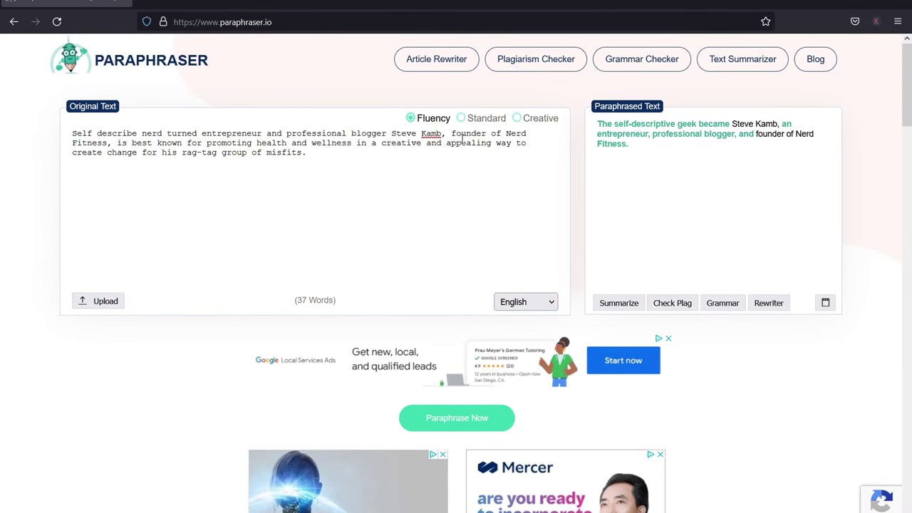
Paraphrase the same text again in Standard mode and in Creative mode
left_click(462, 117)
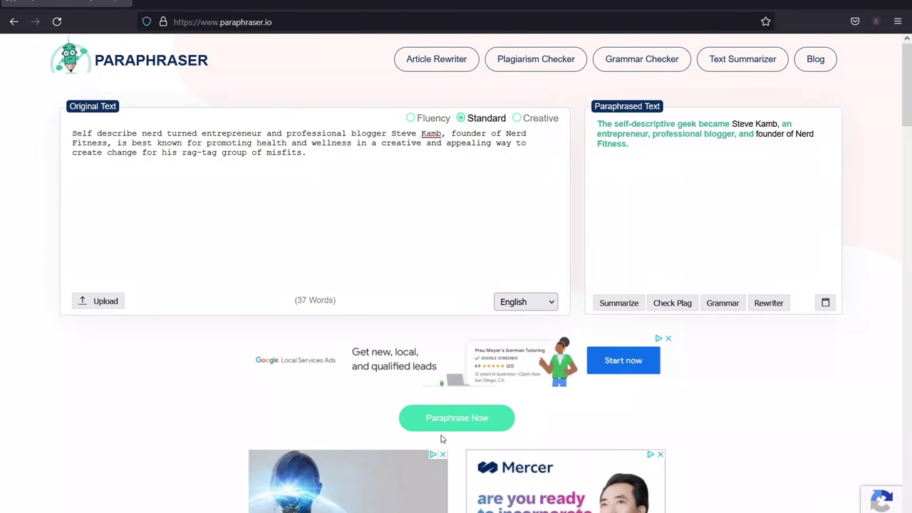
left_click(457, 419)
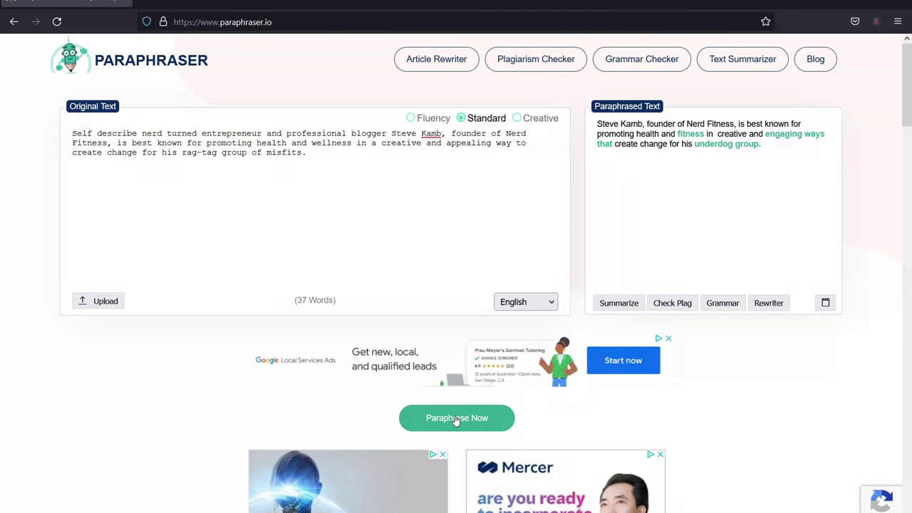
left_click(518, 117)
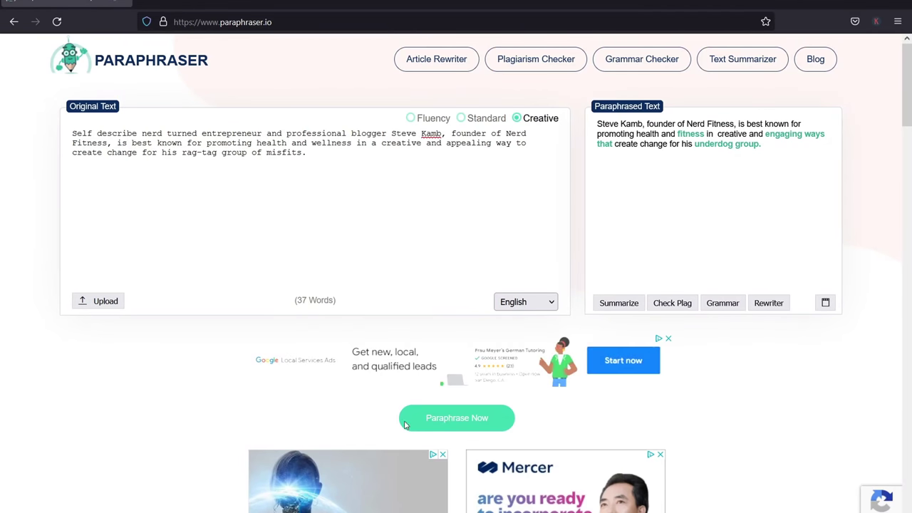
left_click(454, 421)
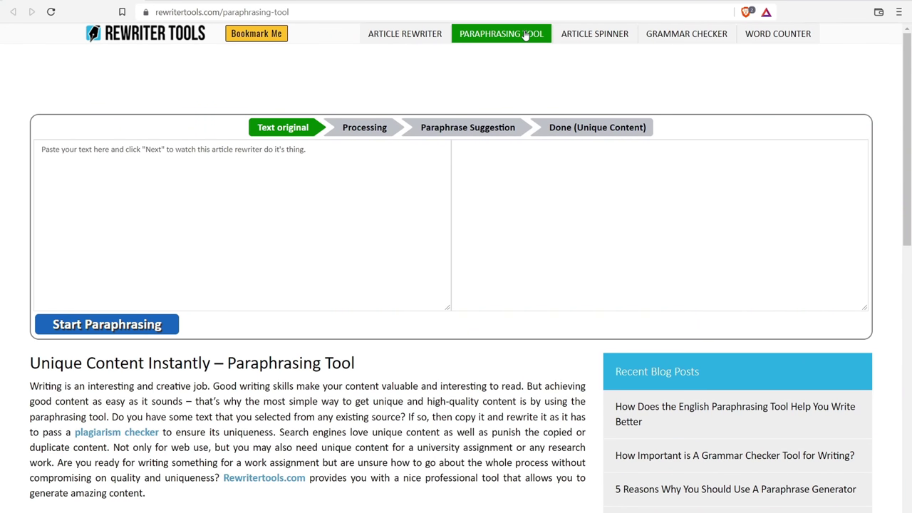
On the rewritertools.com paraphrasing tool, paste the copied blogger description as the original text and start paraphrasing
left_click(81, 157)
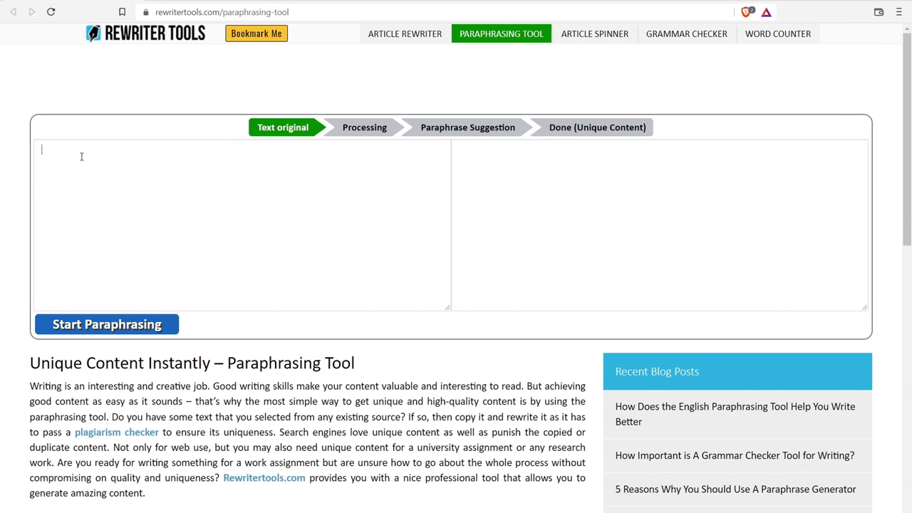
right_click(81, 157)
left_click(114, 247)
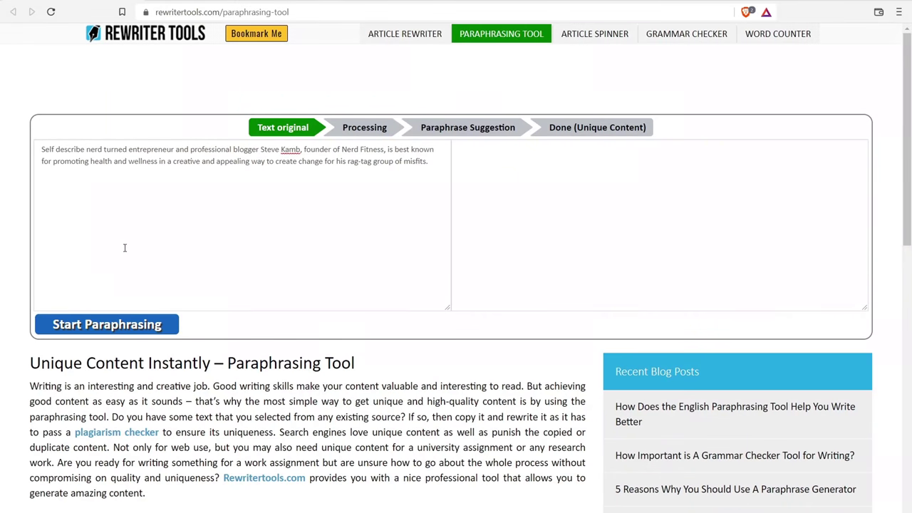
left_click(114, 328)
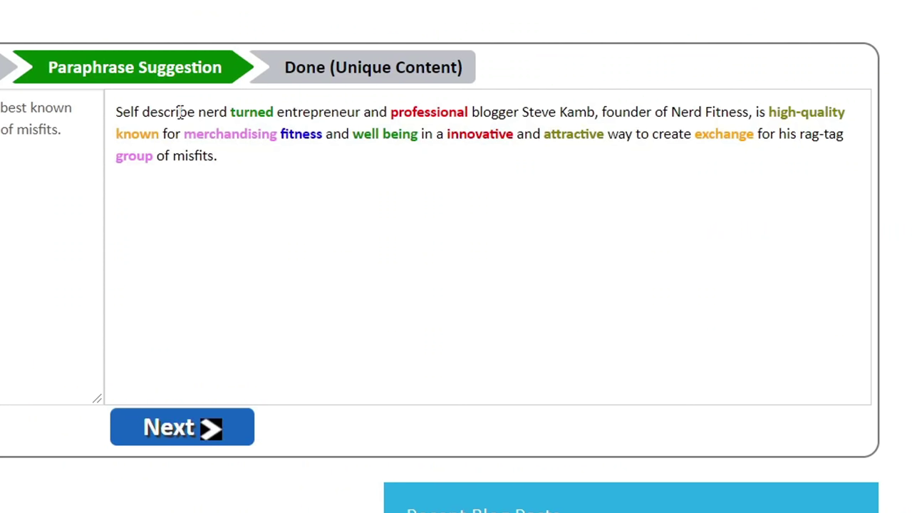
Review the alternatives for "professional" in the paraphrase suggestion and replace the word with "expert"
left_click(423, 113)
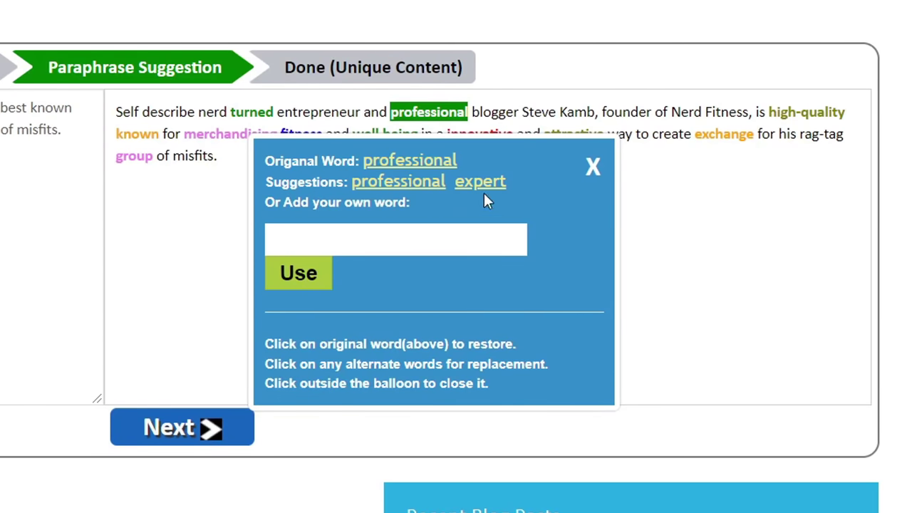
left_click(596, 169)
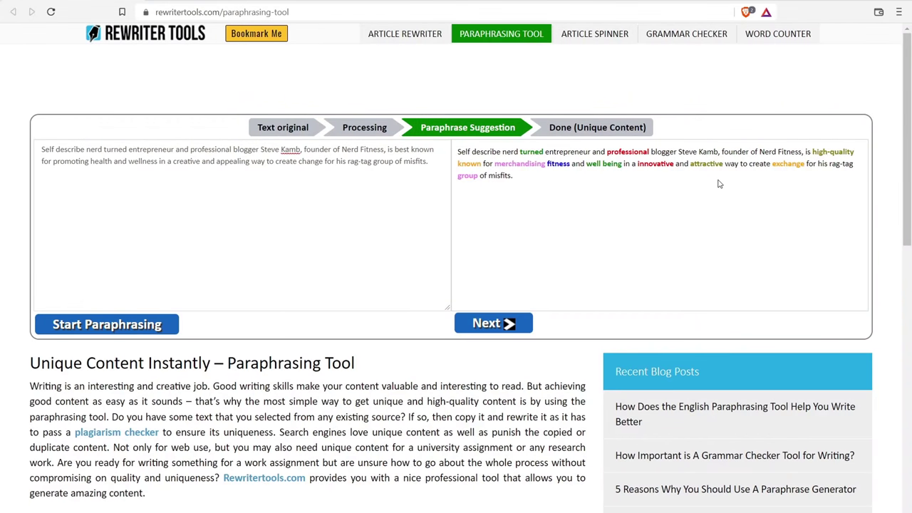
left_click(630, 154)
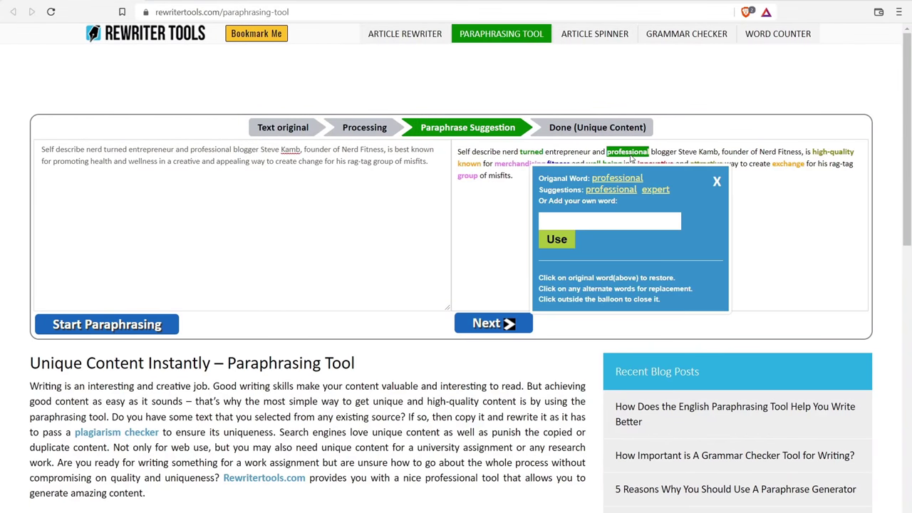
left_click(664, 190)
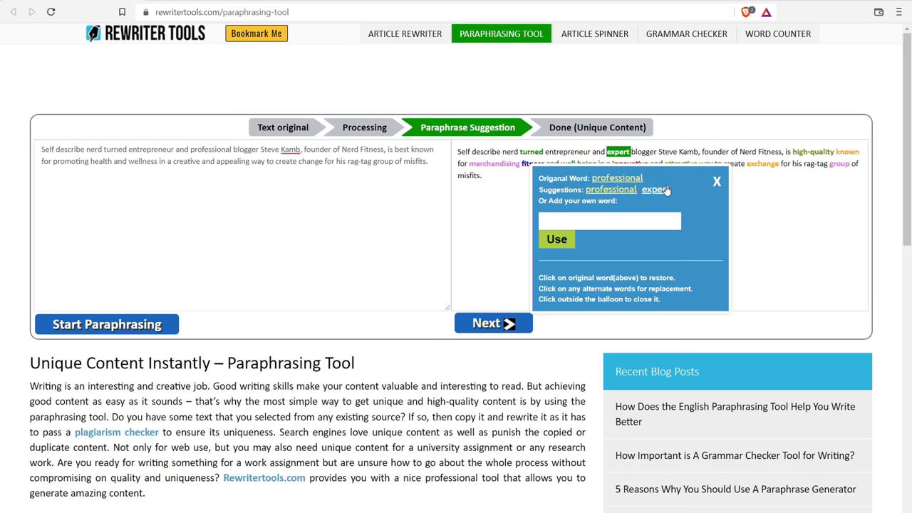
left_click(717, 182)
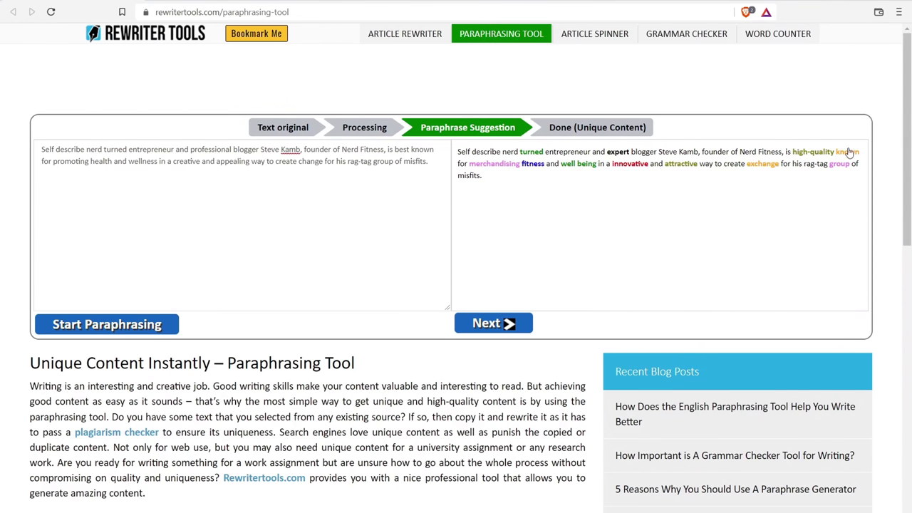
Replace "merchandising" with "promotion" and "fitness" with "health" in the paraphrase suggestion
left_click(498, 165)
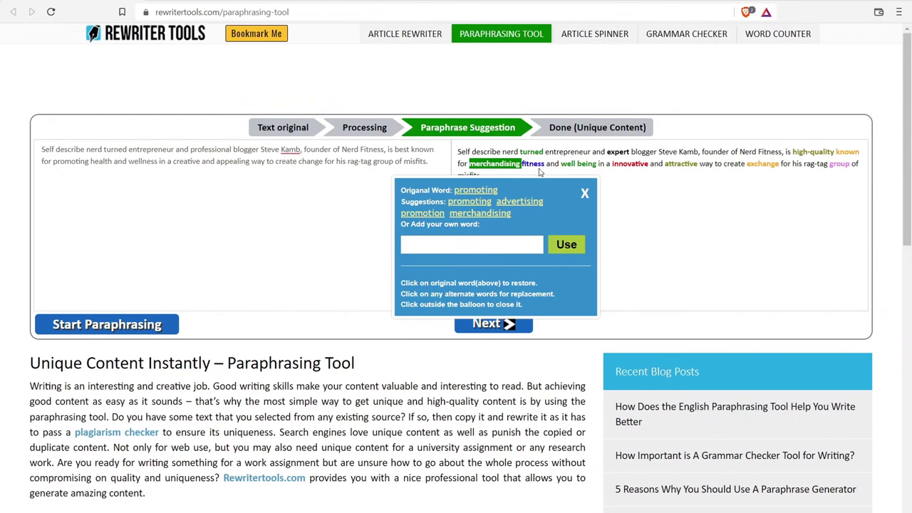
left_click(422, 212)
left_click(520, 165)
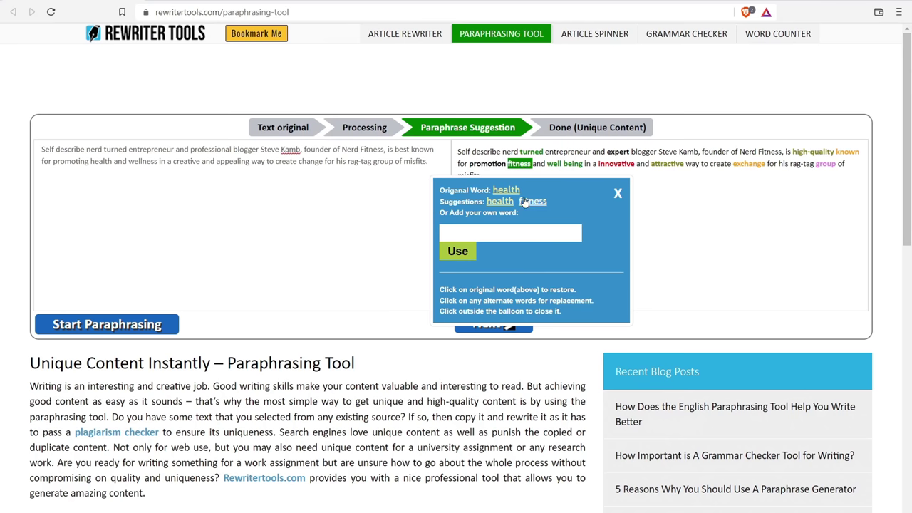
left_click(500, 201)
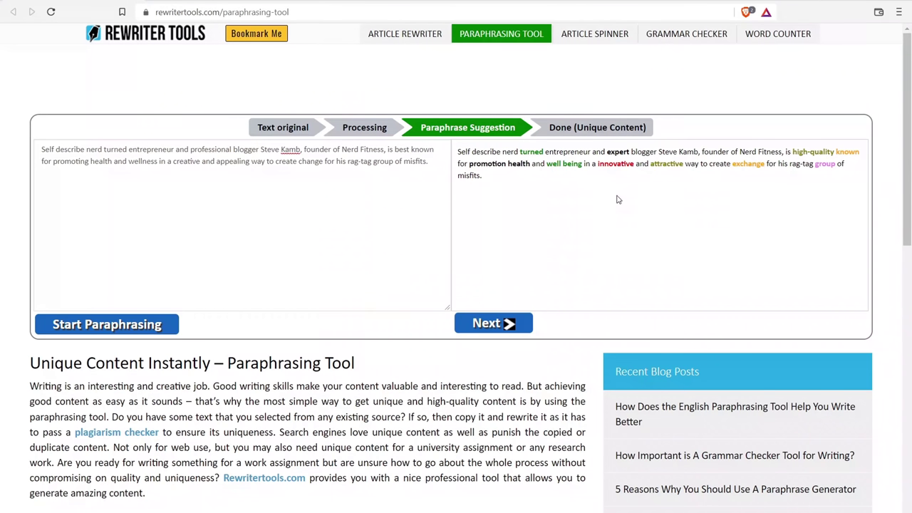
left_click(608, 165)
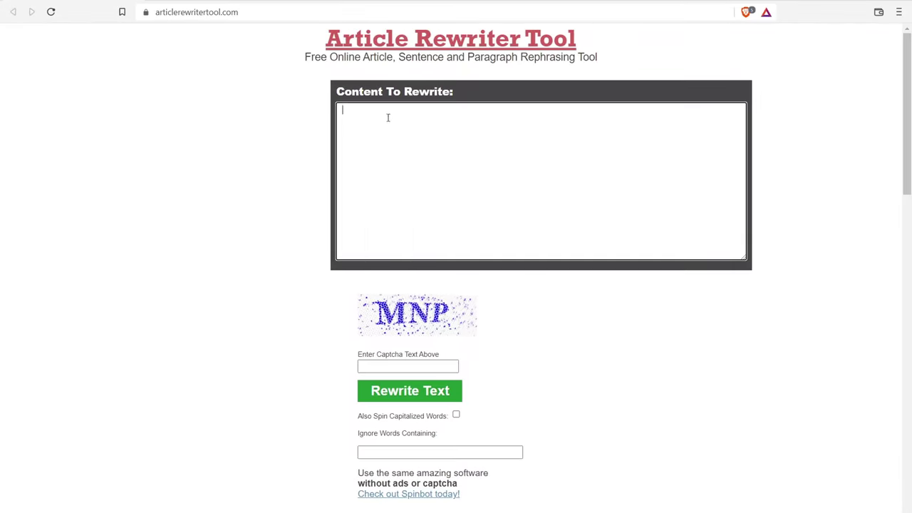
On articlerewritertool.com, paste the copied blogger description as the content to rewrite, enter the captcha text and rewrite the text
right_click(387, 118)
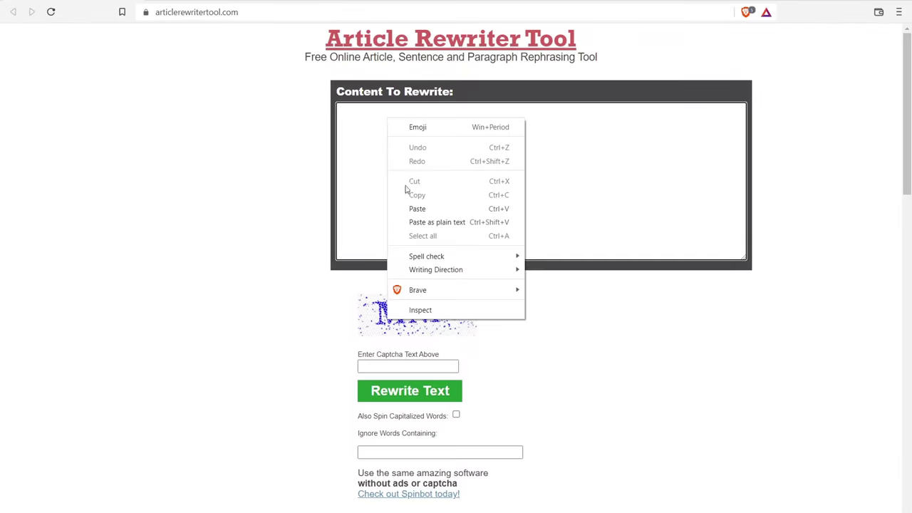
left_click(416, 207)
left_click(361, 369)
type("M")
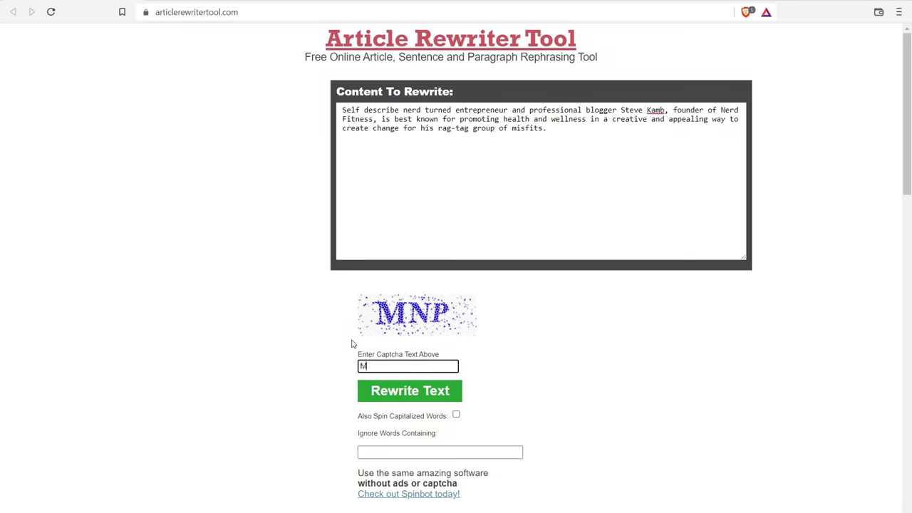
type("NP")
left_click(396, 385)
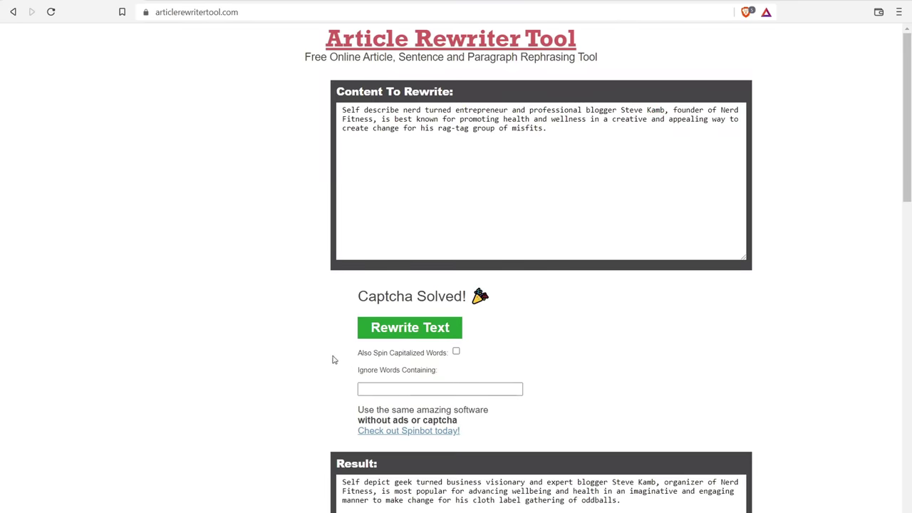
scroll(334, 359, "down", 3)
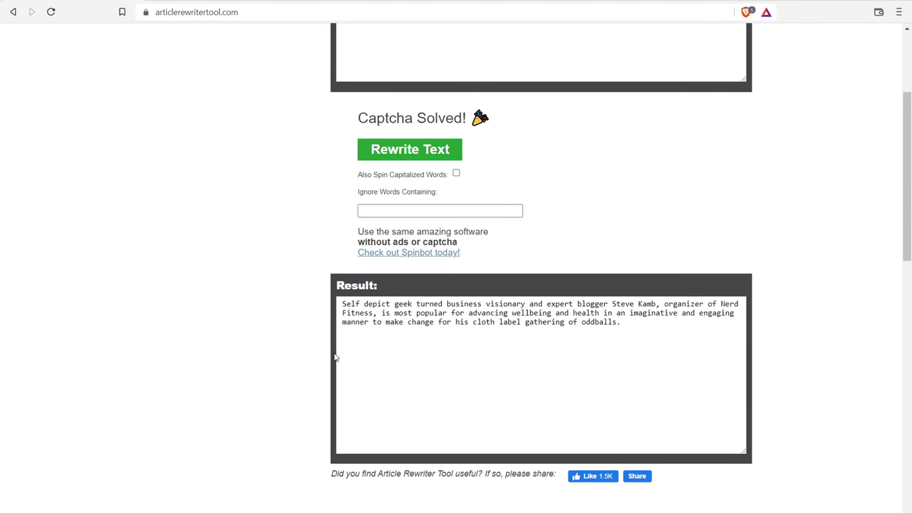
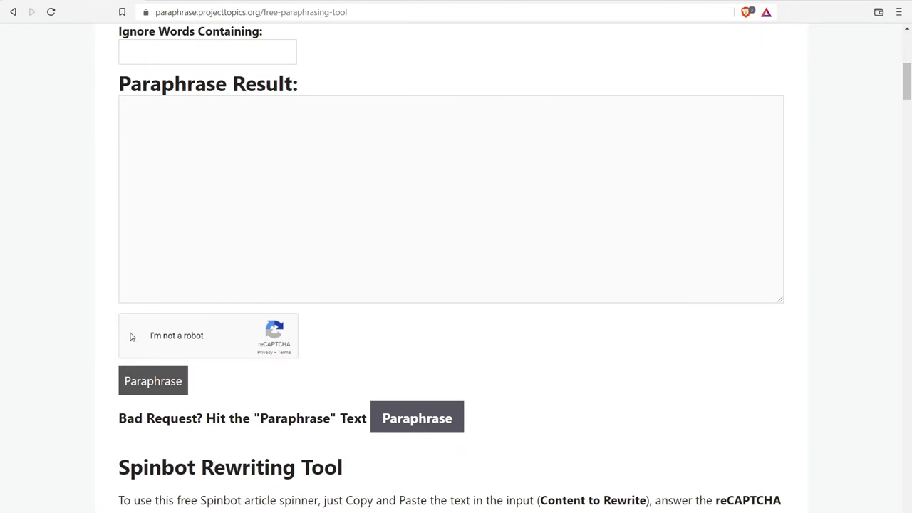
On the projecttopics.org Spinbot page, try to run the paraphraser and complete its reCAPTCHA check
left_click(155, 382)
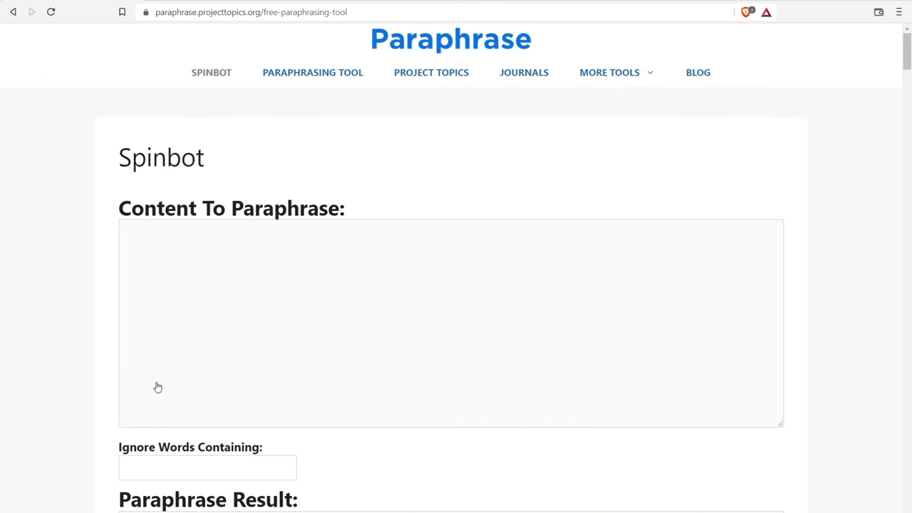
scroll(172, 233, "down", 2)
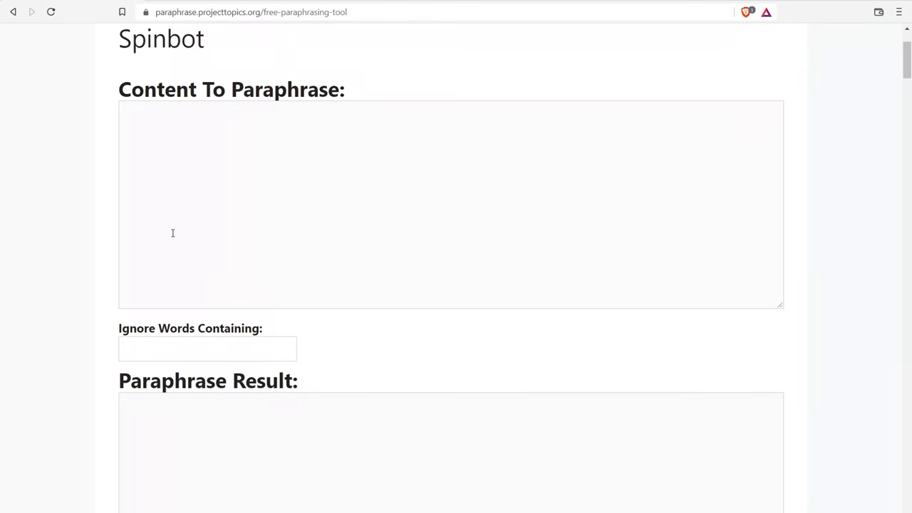
scroll(230, 409, "down", 2)
left_click(131, 275)
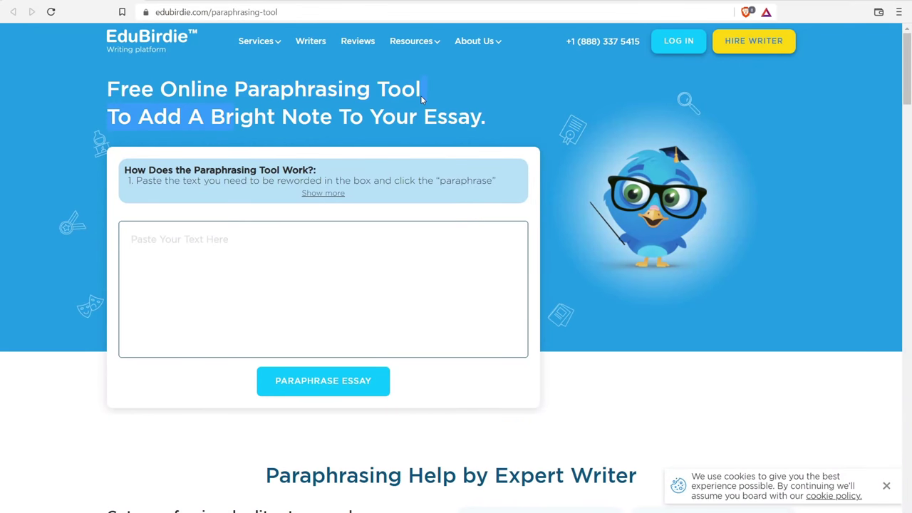
On the EduBirdie paraphrasing tool, paste the copied blogger description into the text box and paraphrase it
left_click(235, 255)
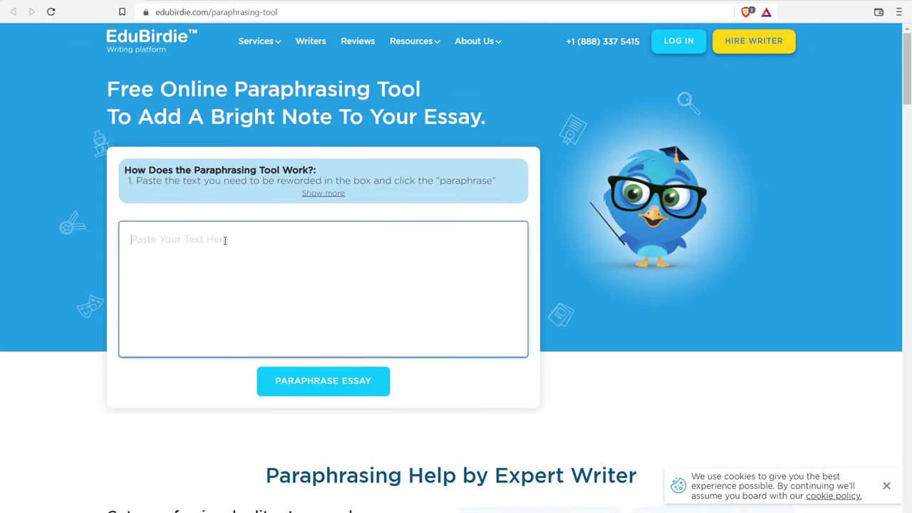
right_click(228, 243)
left_click(261, 328)
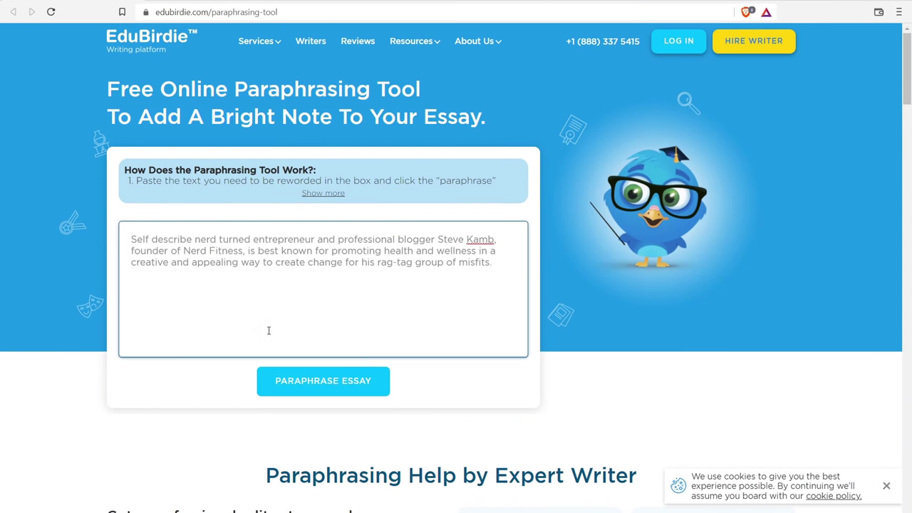
left_click(332, 383)
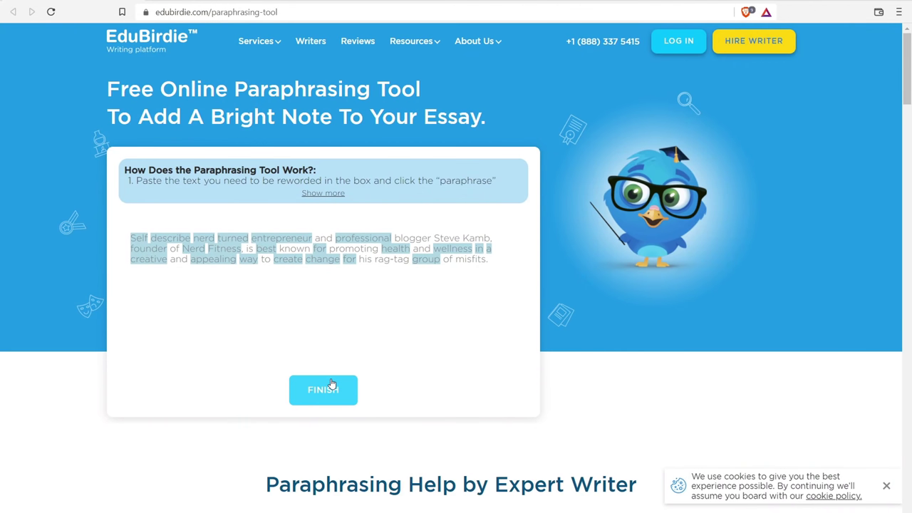
Replace "professional" with "professionalperson" and "wellness" with "health" using the suggested synonyms in the EduBirdie text
left_click(360, 238)
scroll(360, 239, "down", 1)
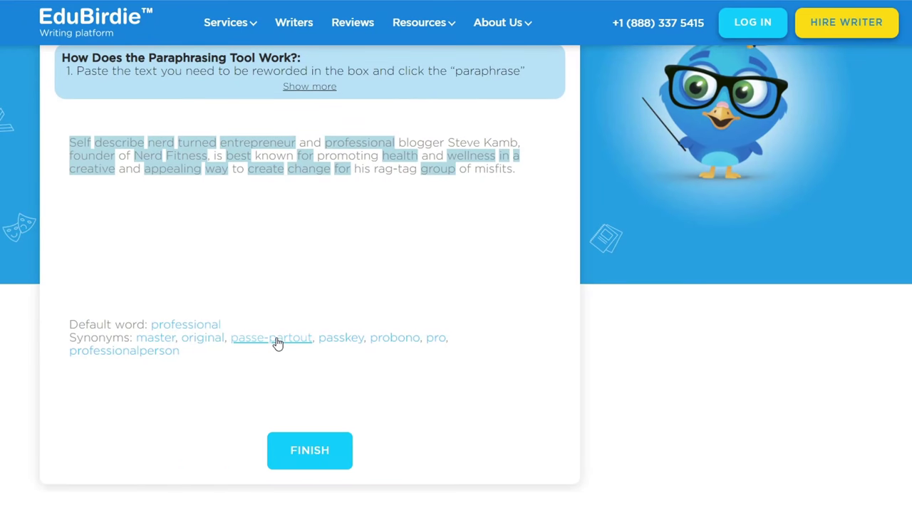
left_click(131, 352)
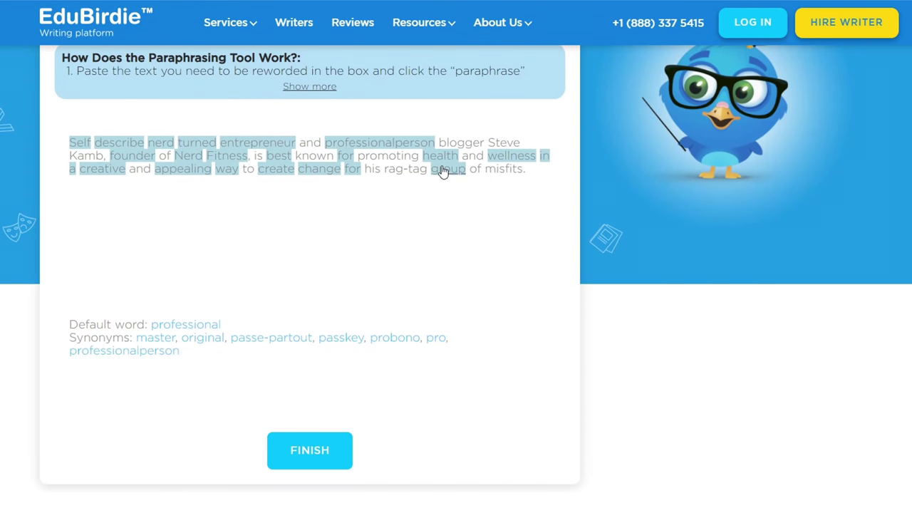
left_click(512, 157)
left_click(151, 340)
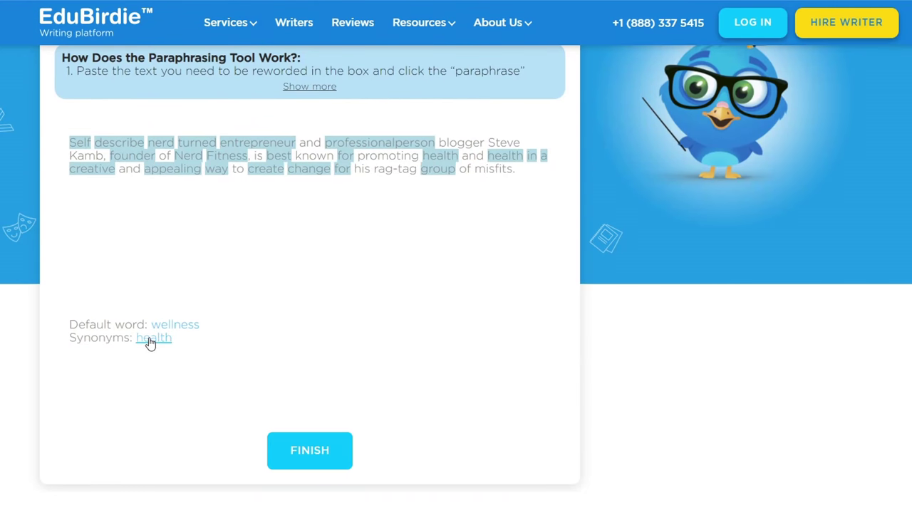
Replace the word "in" before "a creative" with its suggested synonym "hard-pressed" and review the other suggestions
left_click(533, 163)
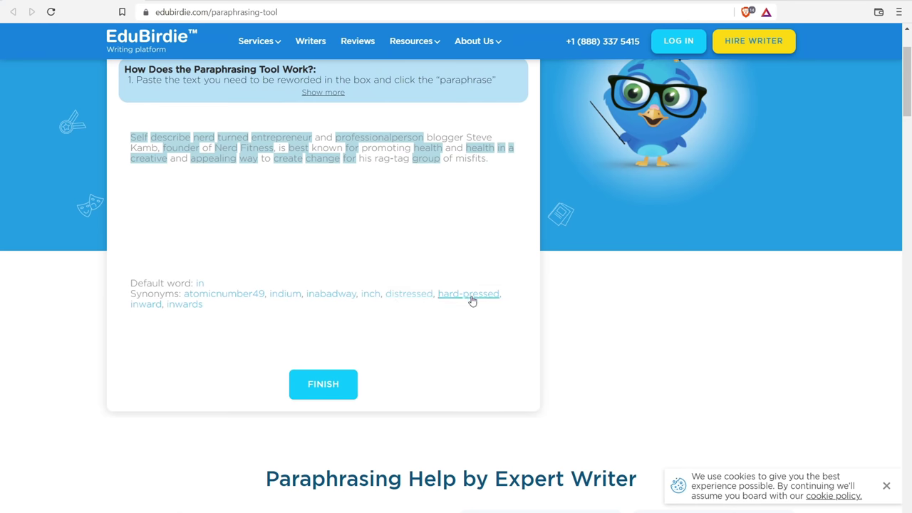
left_click(471, 299)
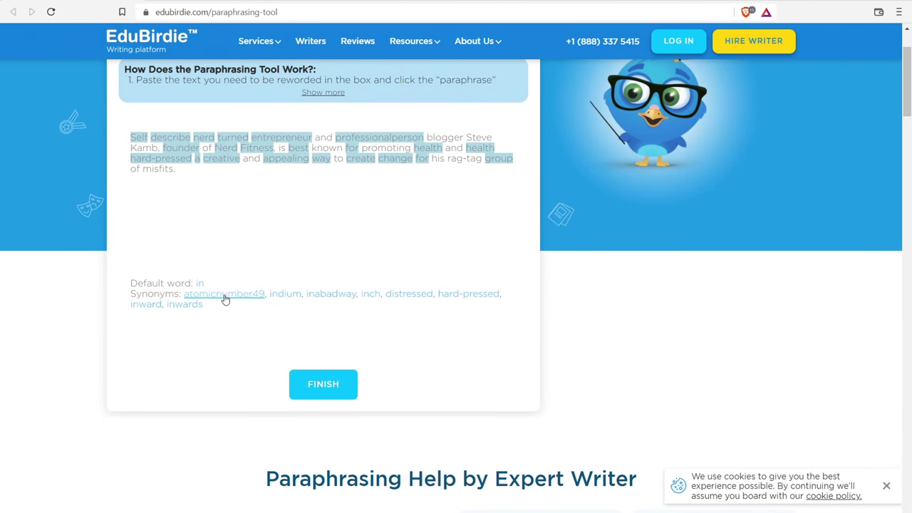
scroll(291, 181, "up", 3)
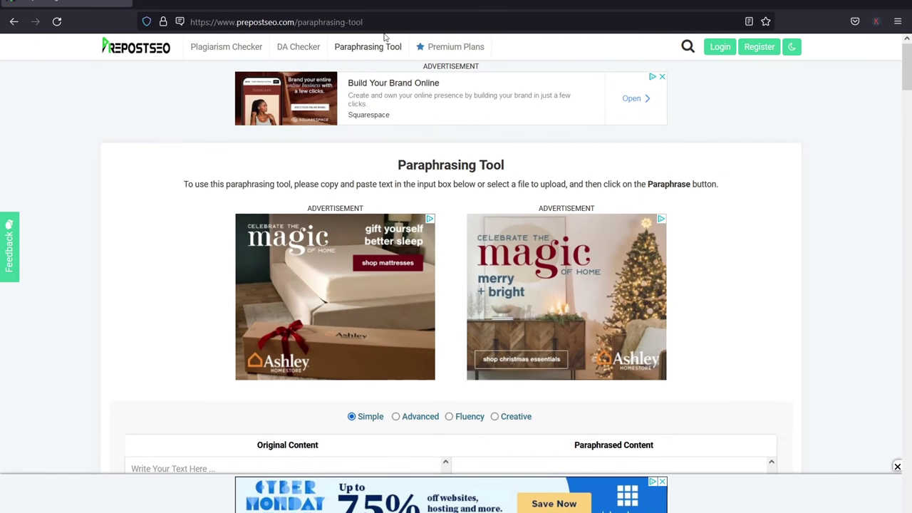
On the prepostseo.com paraphrasing tool, paste the copied blogger description as the original content, paraphrase it in Simple mode and review the result
scroll(111, 91, "down", 2)
scroll(110, 91, "down", 4)
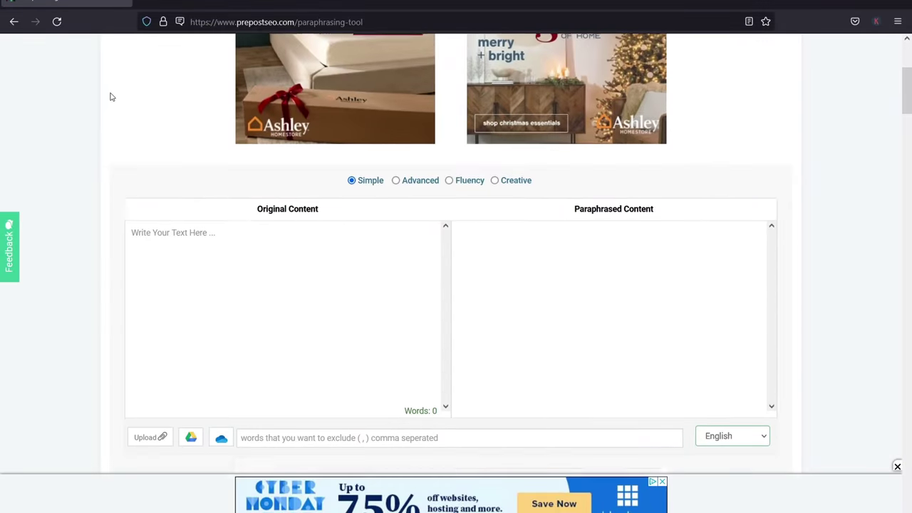
right_click(138, 222)
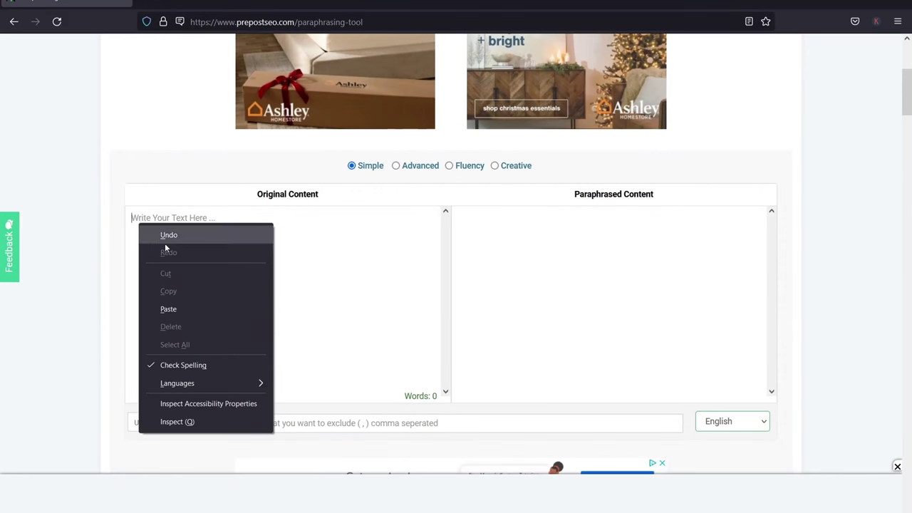
left_click(168, 309)
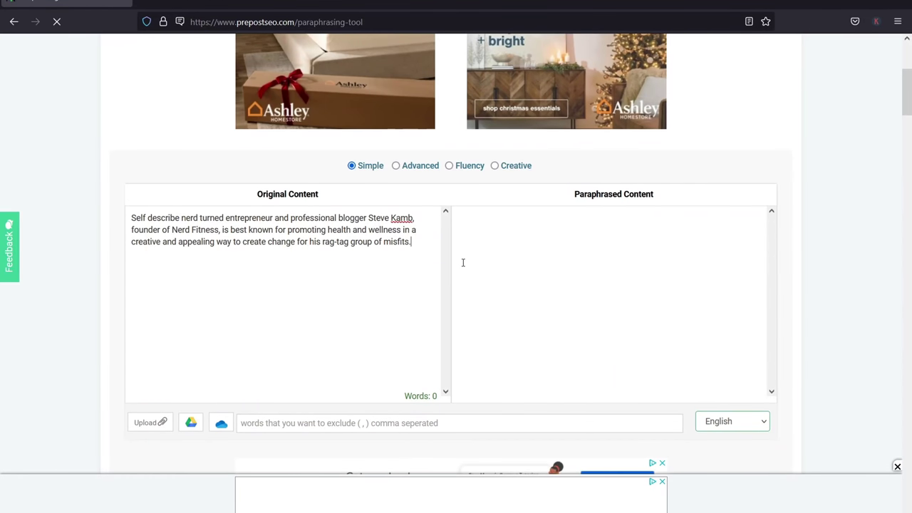
scroll(452, 264, "down", 5)
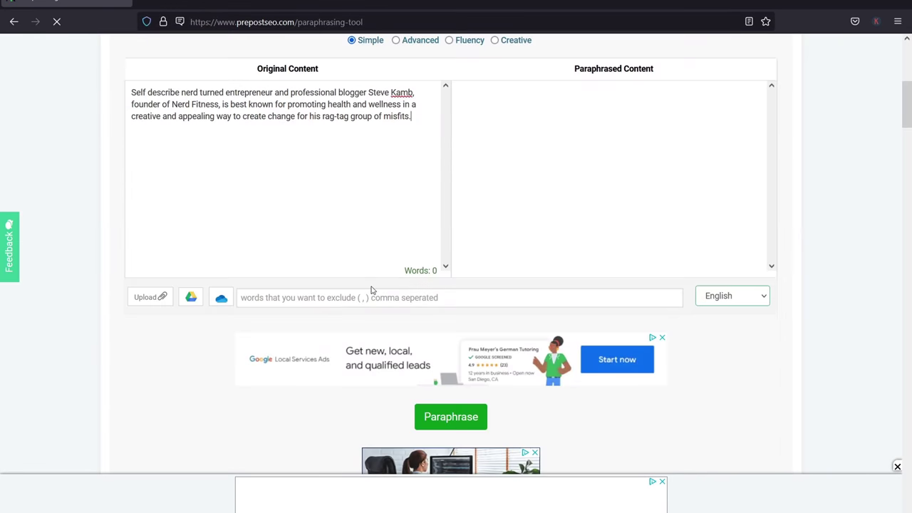
left_click(461, 365)
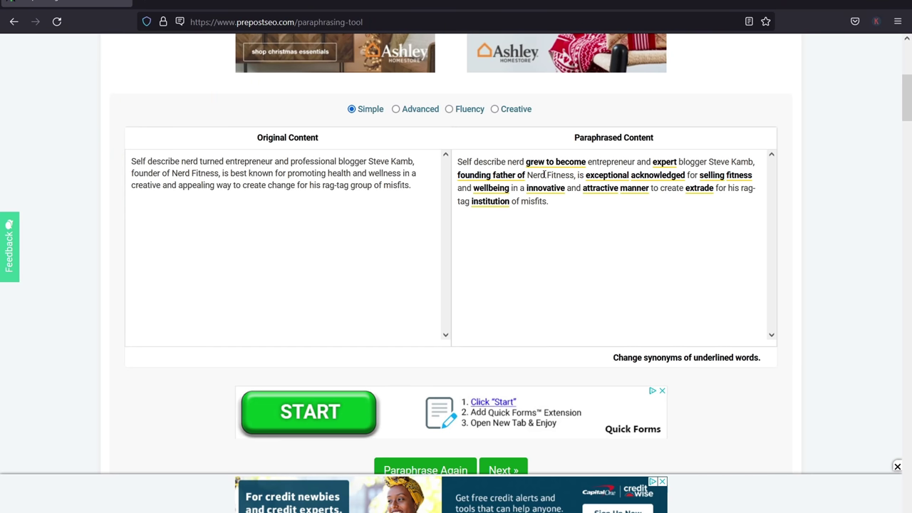
left_click_drag(549, 202, 452, 159)
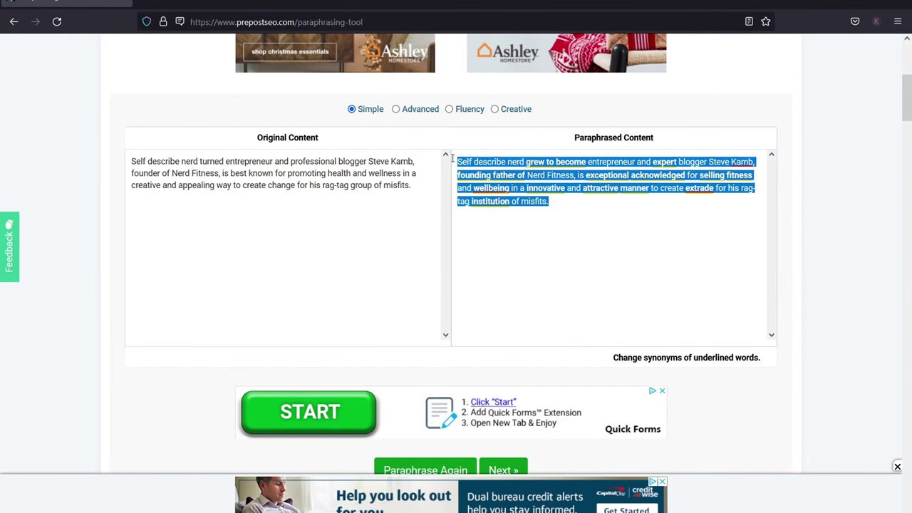
left_click(239, 219)
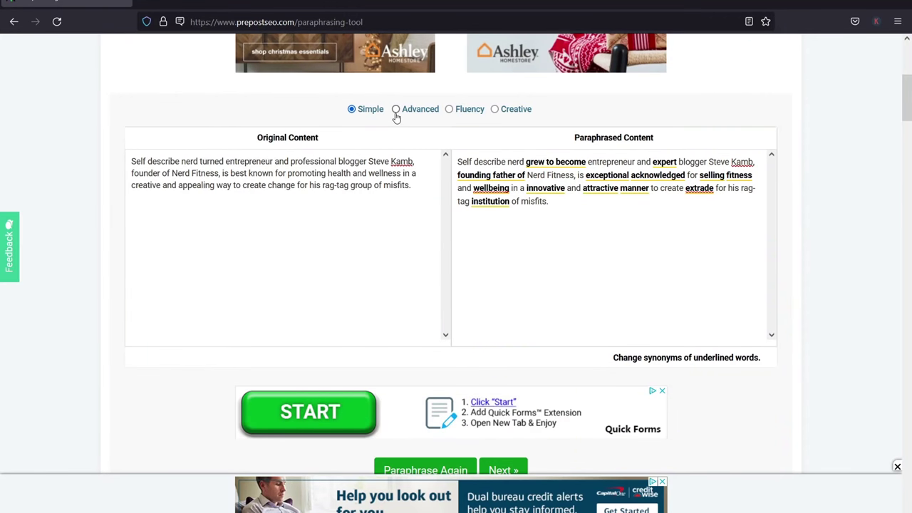
Paraphrase the same original content in Creative mode
left_click(495, 109)
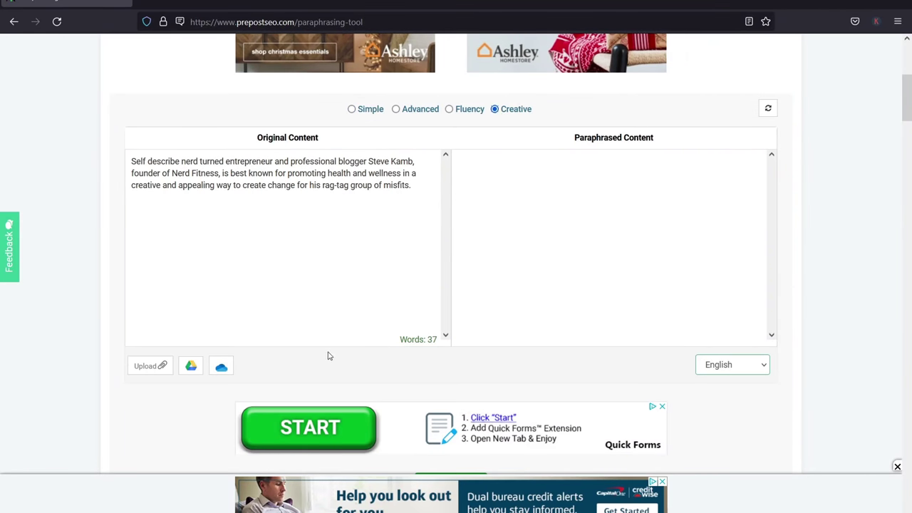
scroll(464, 351, "down", 3)
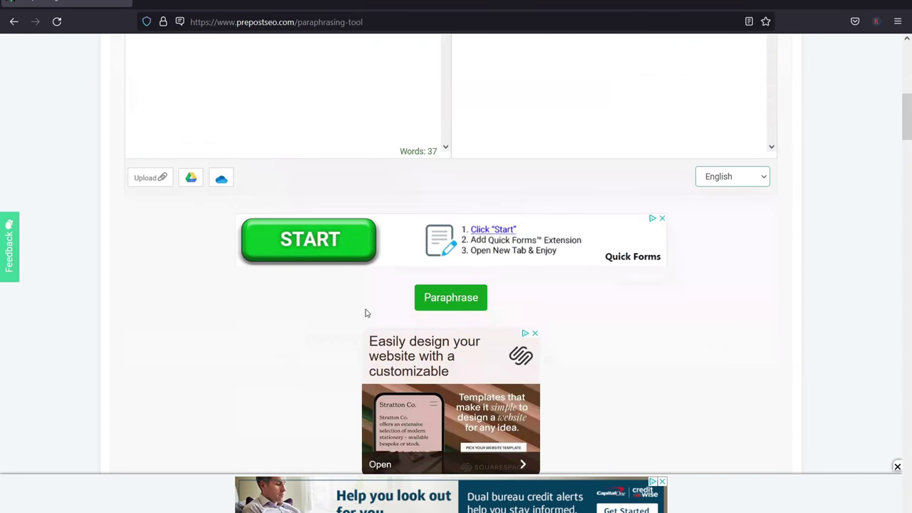
left_click(440, 305)
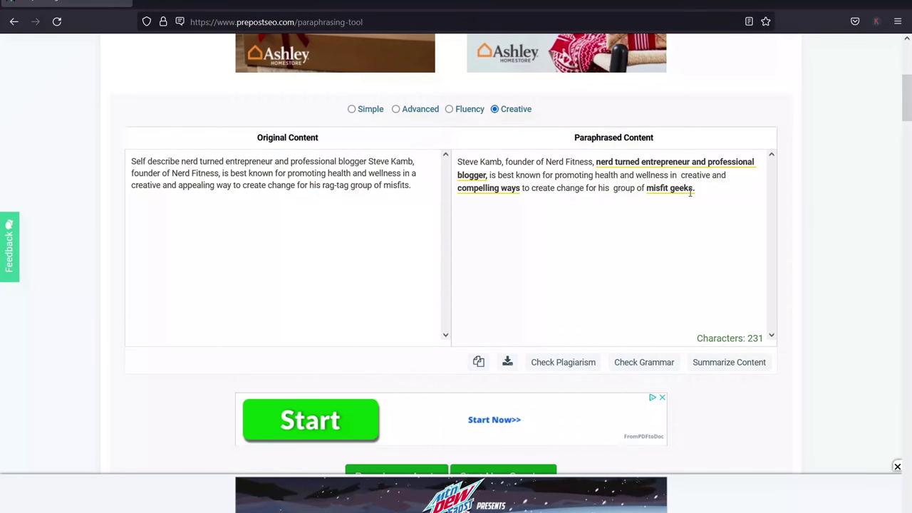
Paraphrase the same content in Advanced mode and check the suggested alternatives for "bourgeois" without replacing it
left_click(396, 110)
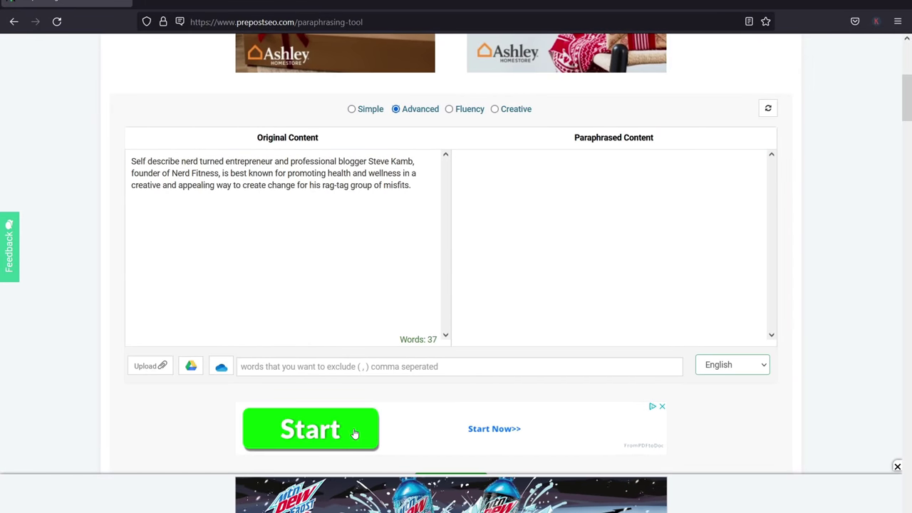
scroll(400, 307, "down", 3)
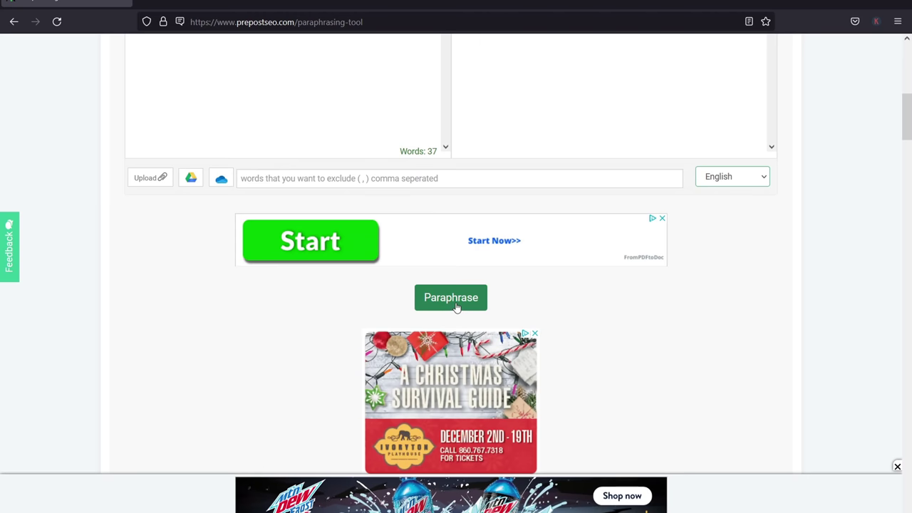
left_click(456, 300)
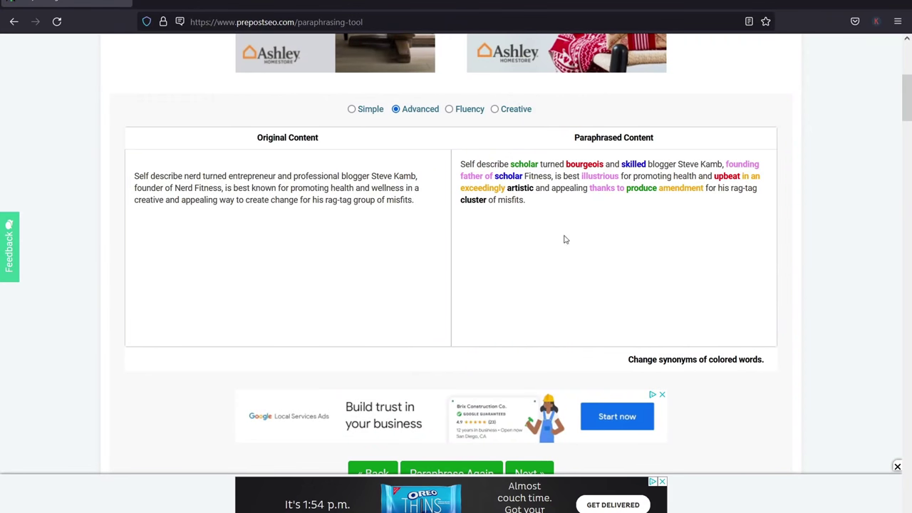
left_click(577, 168)
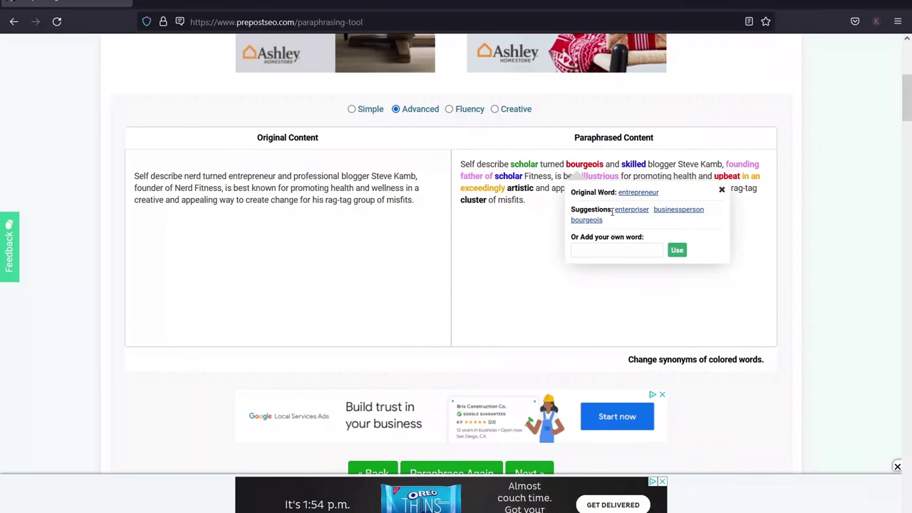
left_click(508, 235)
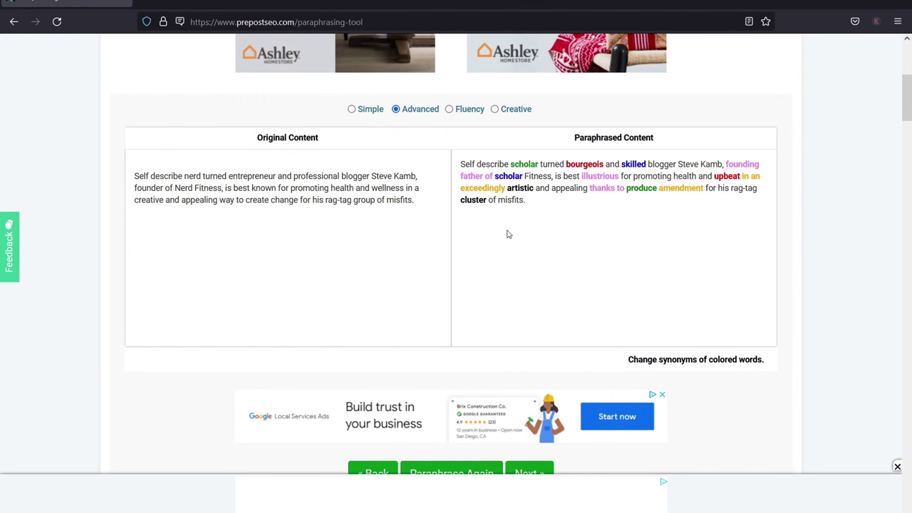
Paraphrase the same content in Fluency mode and review the paraphrased result
left_click(450, 110)
scroll(428, 299, "down", 3)
left_click(448, 296)
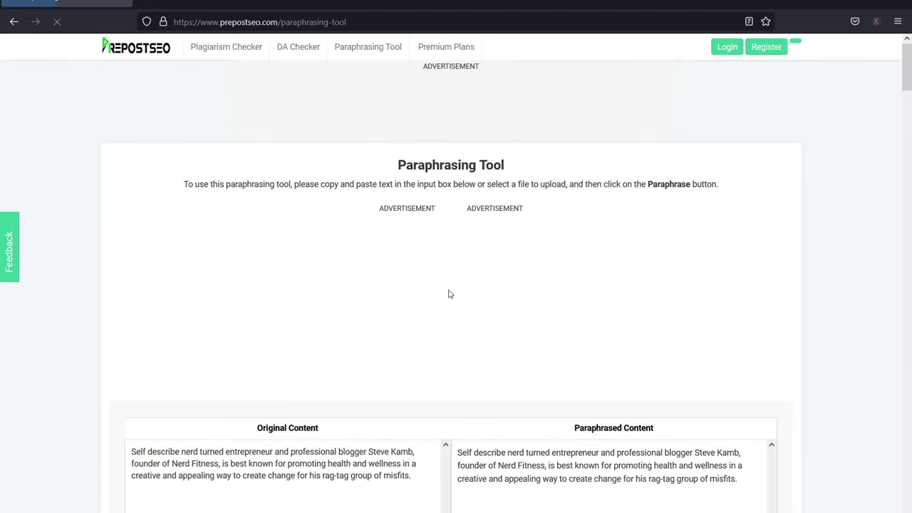
scroll(535, 270, "down", 3)
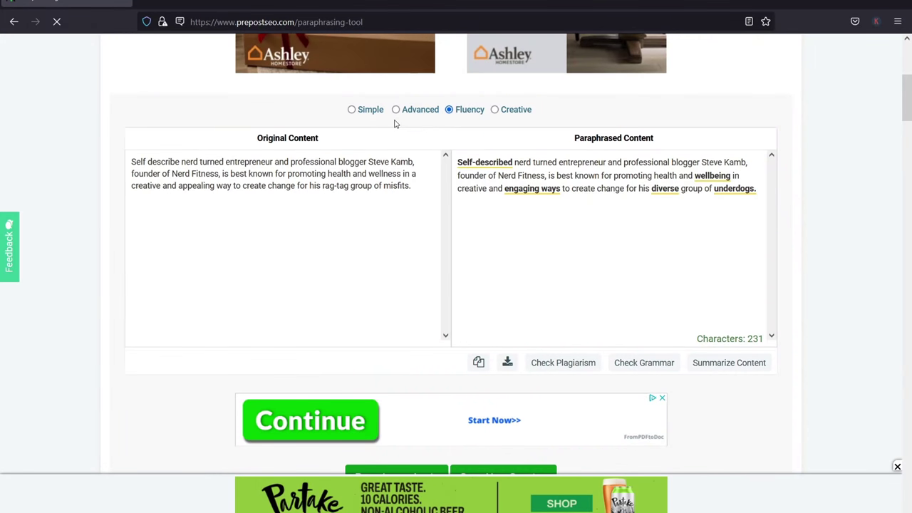
scroll(304, 165, "up", 3)
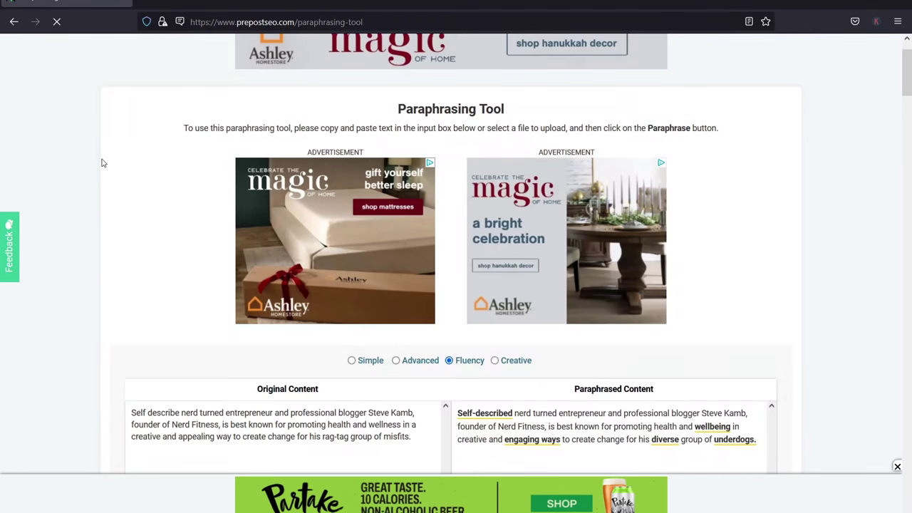
scroll(102, 164, "up", 2)
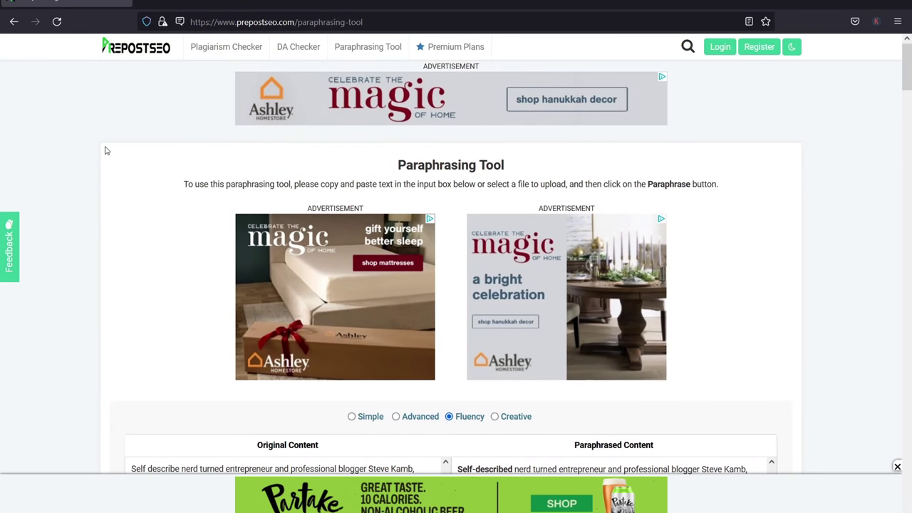